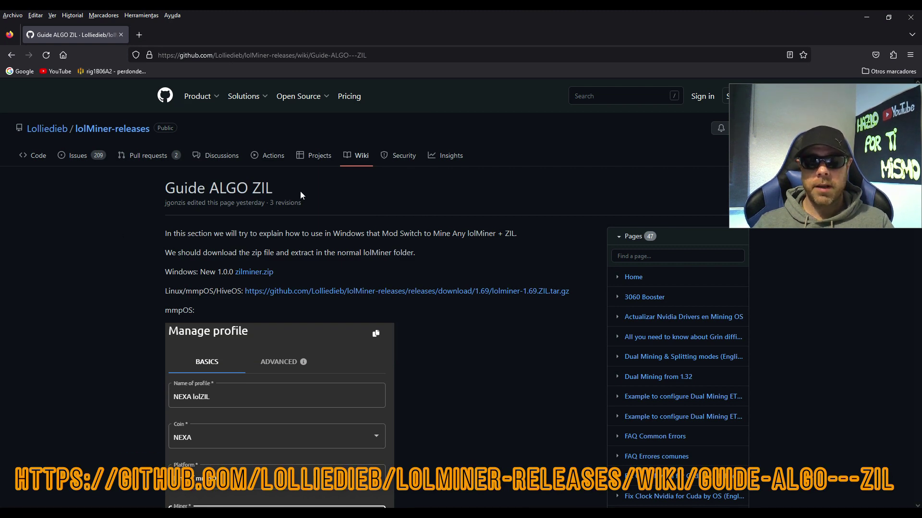
- Review the introduction and the Windows zilminer.zip download line on the Guide ALGO ZIL wiki page
scroll(146, 229, down, 3)
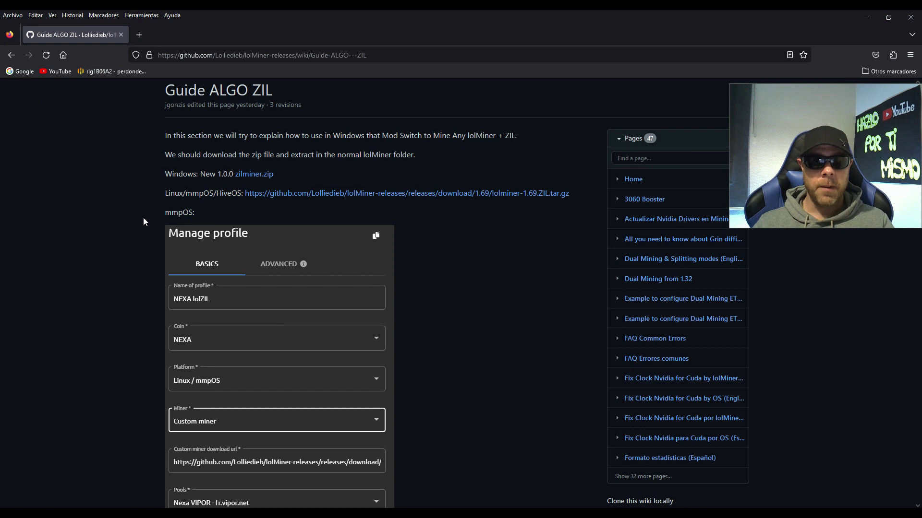
scroll(148, 226, up, 3)
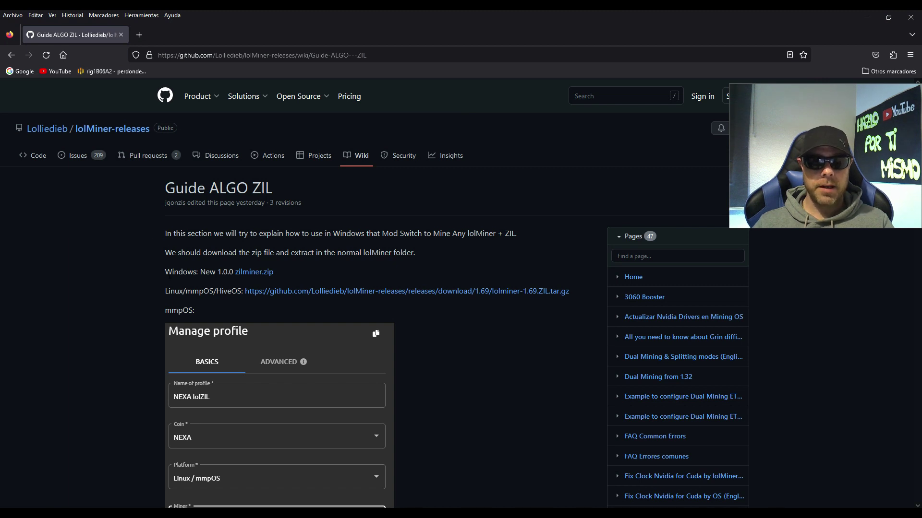
drag(165, 272, 224, 272)
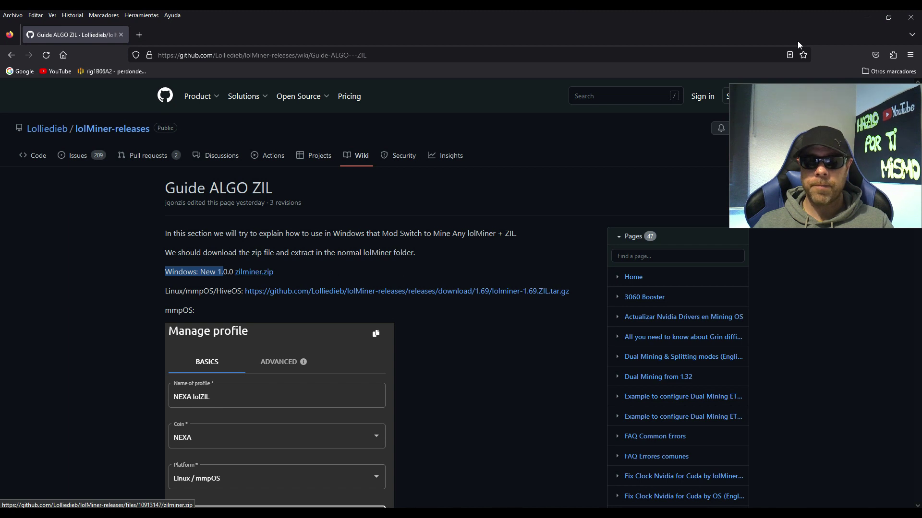
- Switch to the desktop's pruebas folder in File Explorer and extract the lolMiner_v1.69_Win64 archive directly into it
click(866, 17)
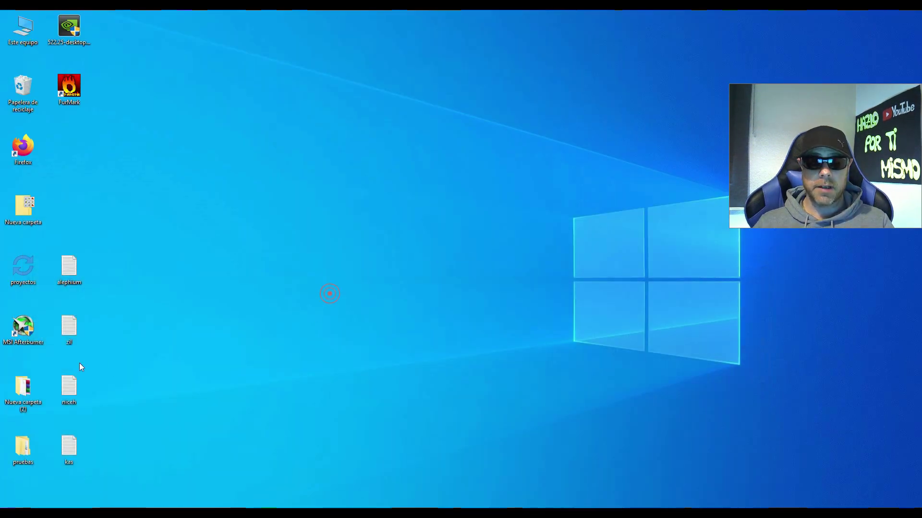
double_click(23, 452)
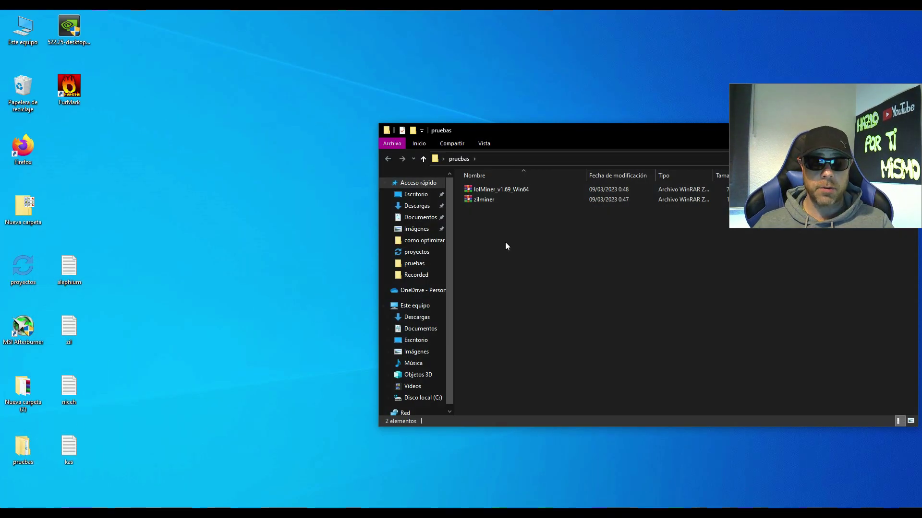
drag(565, 127, 364, 116)
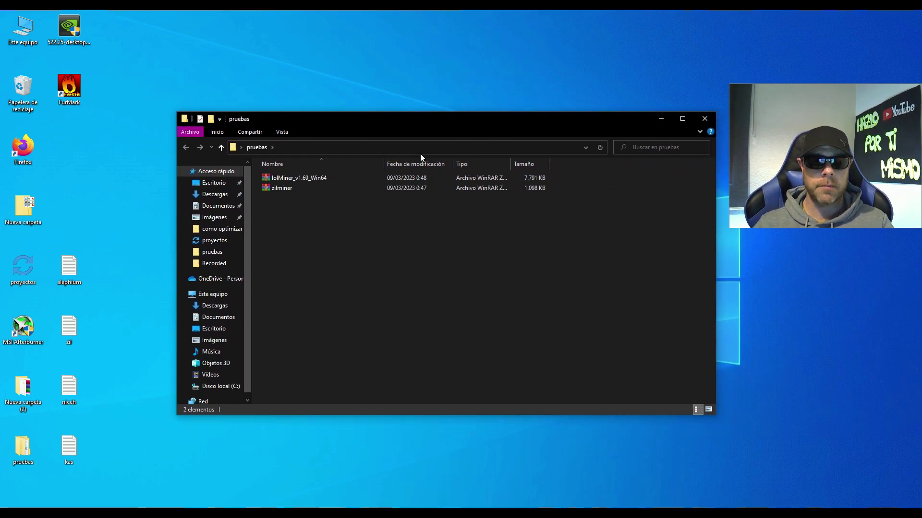
click(301, 178)
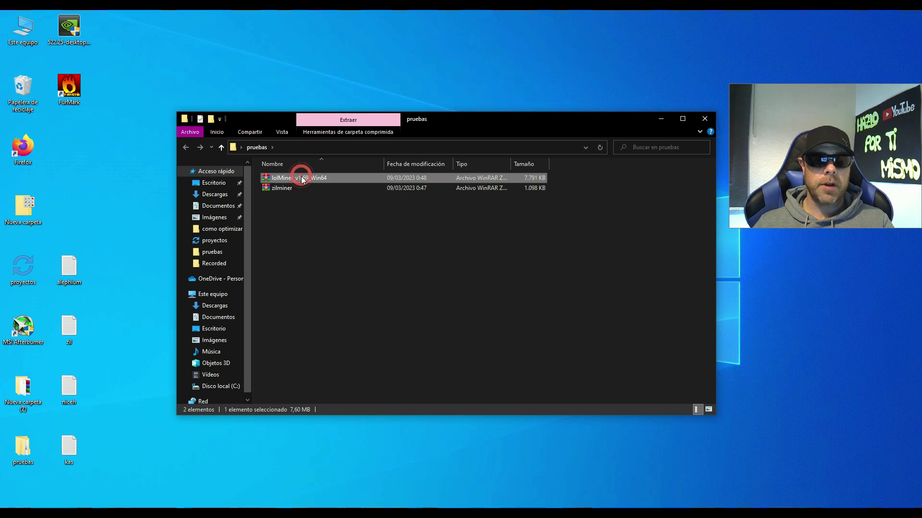
right_click(302, 178)
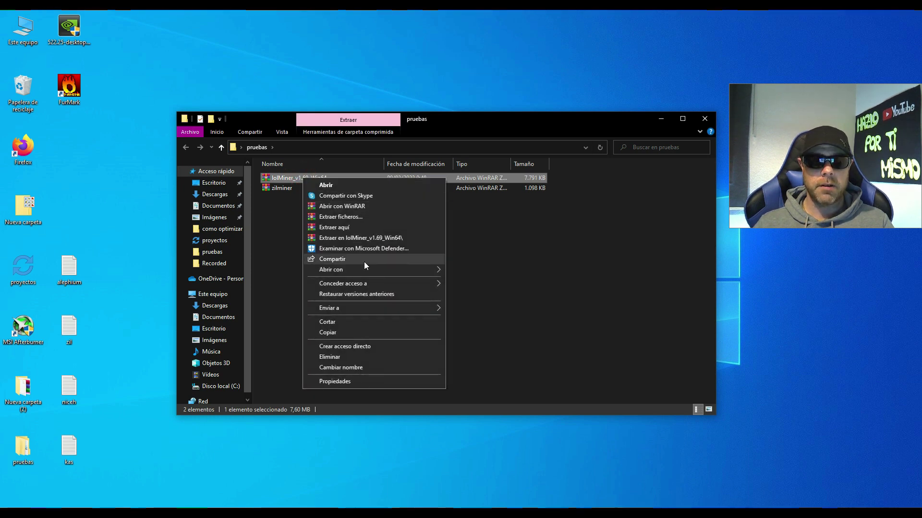
click(341, 227)
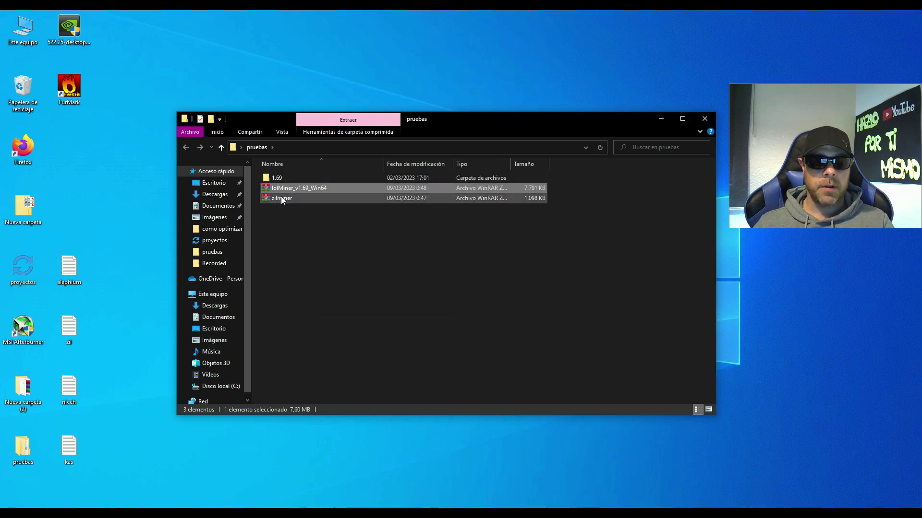
- Move the zilminer archive from the pruebas folder into the extracted 1.69 folder
click(281, 199)
right_click(287, 201)
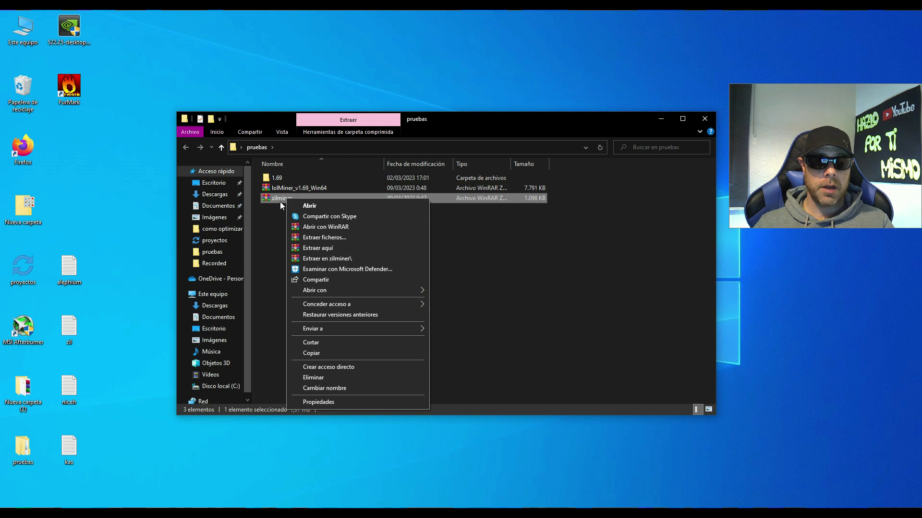
click(274, 210)
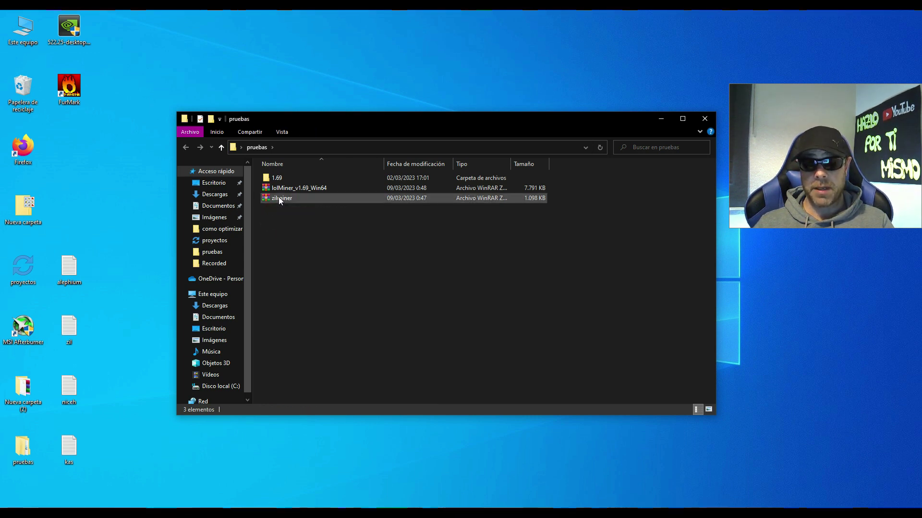
click(279, 198)
right_click(280, 198)
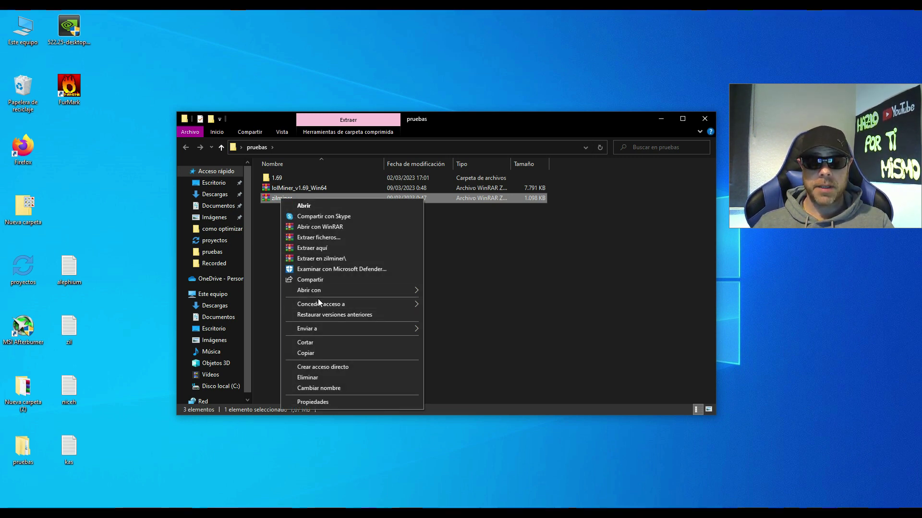
click(323, 342)
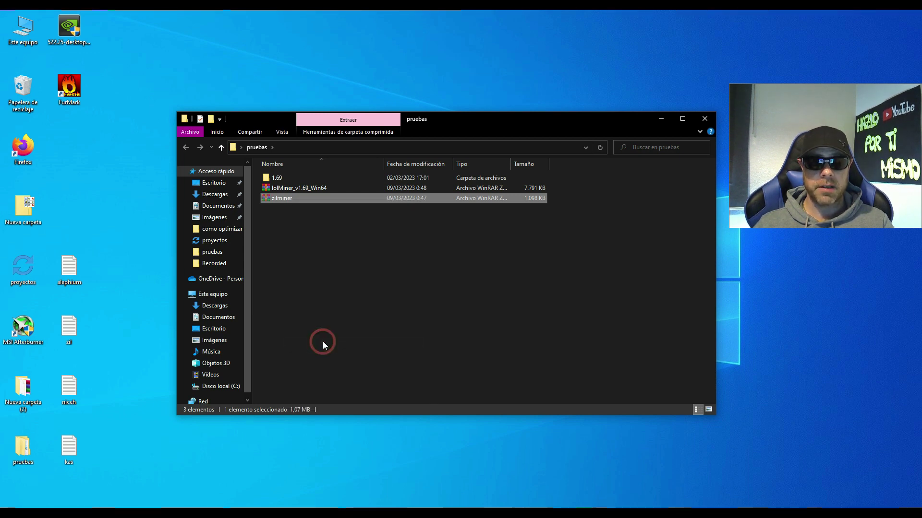
click(289, 178)
double_click(289, 177)
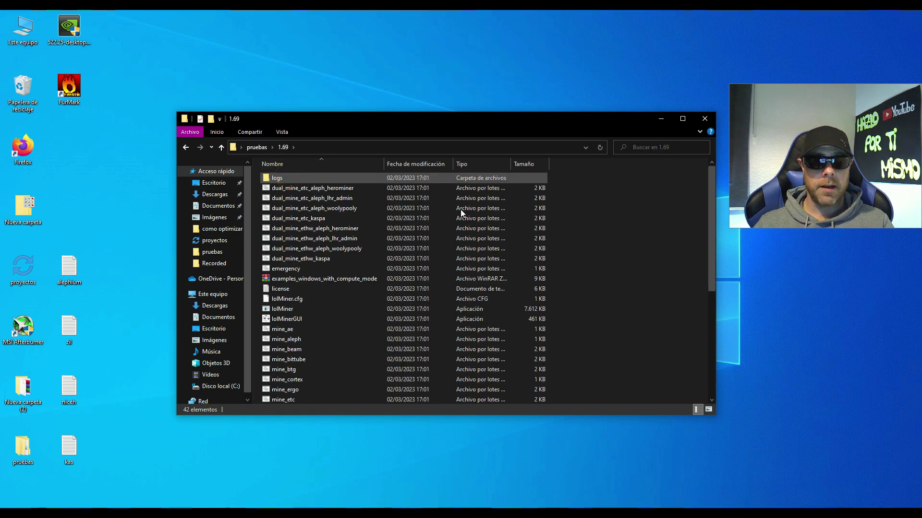
right_click(572, 321)
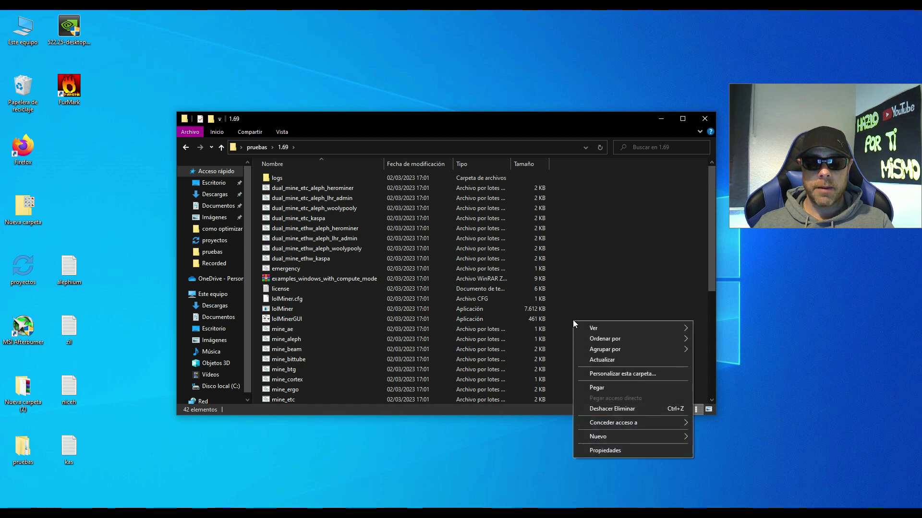
click(597, 385)
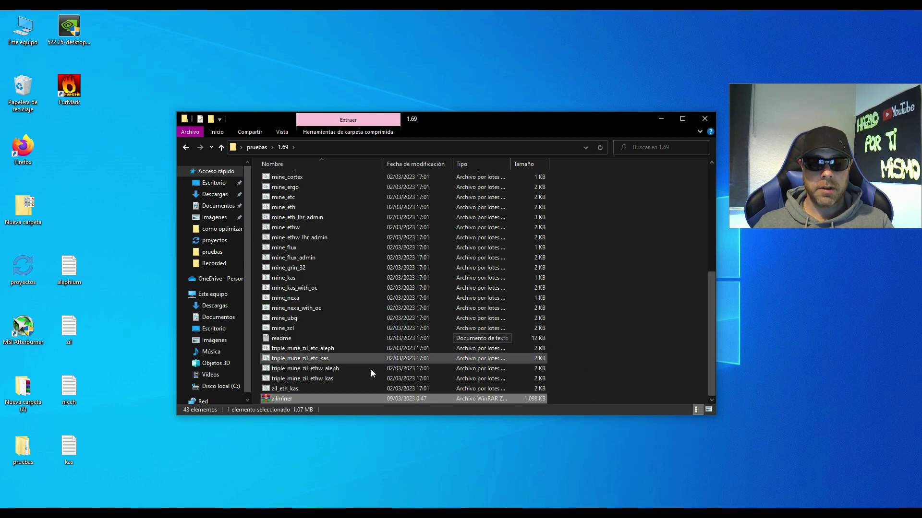
- Extract the zilminer archive directly into the 1.69 folder and look through the extracted files
right_click(283, 399)
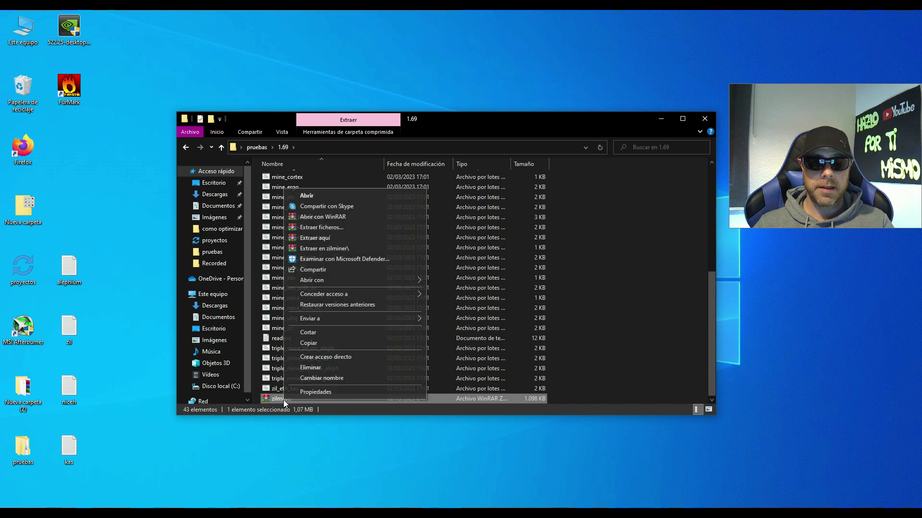
click(321, 240)
scroll(594, 243, up, 6)
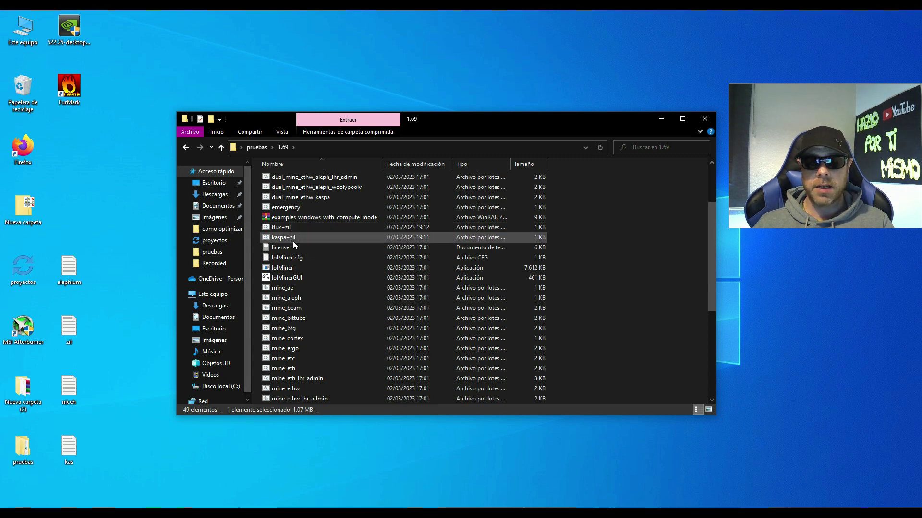
scroll(324, 267, down, 6)
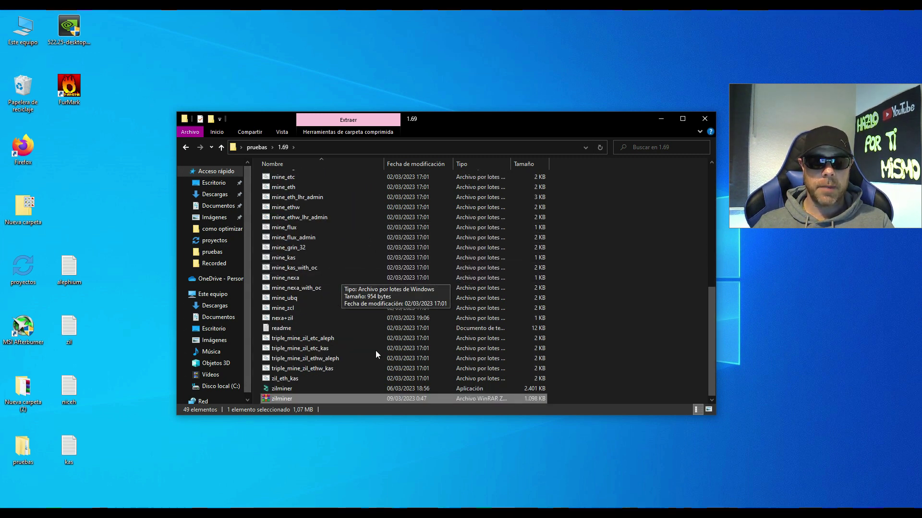
- Delete the compressed zilminer archive from the 1.69 folder, keeping the zilminer application
click(289, 389)
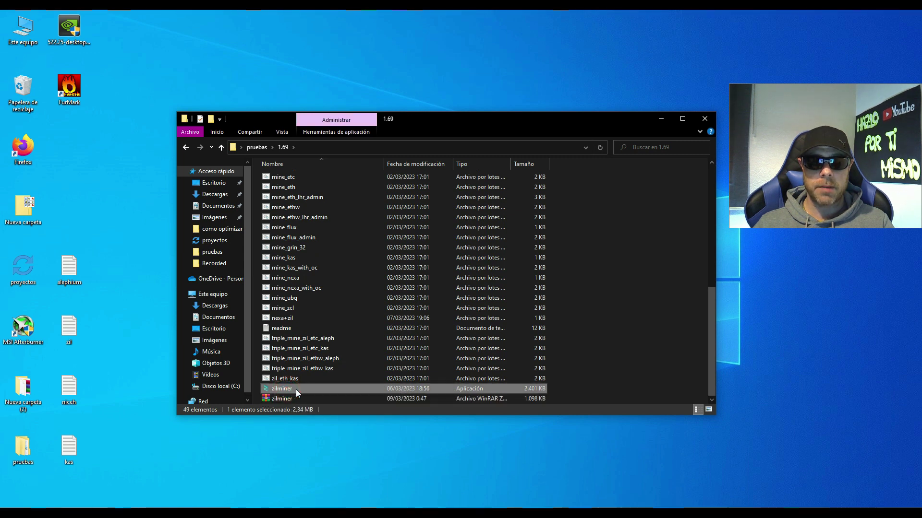
click(281, 400)
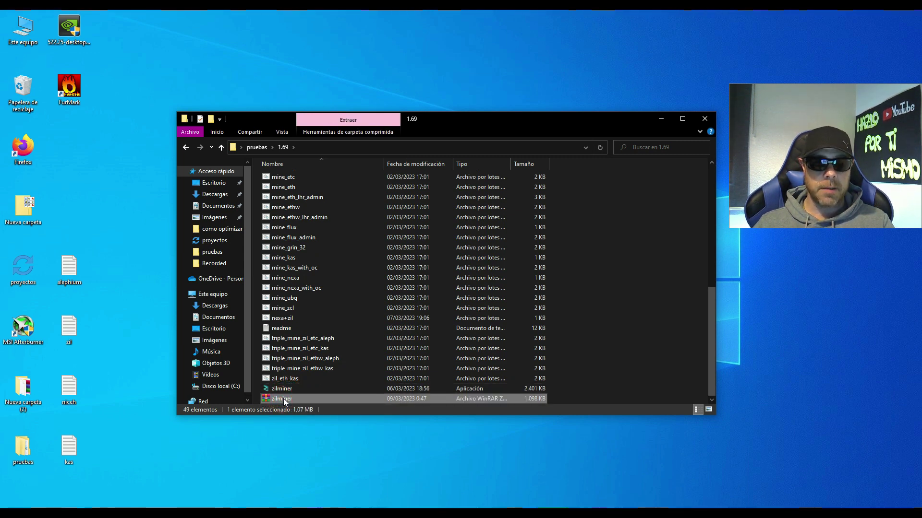
right_click(283, 398)
click(318, 367)
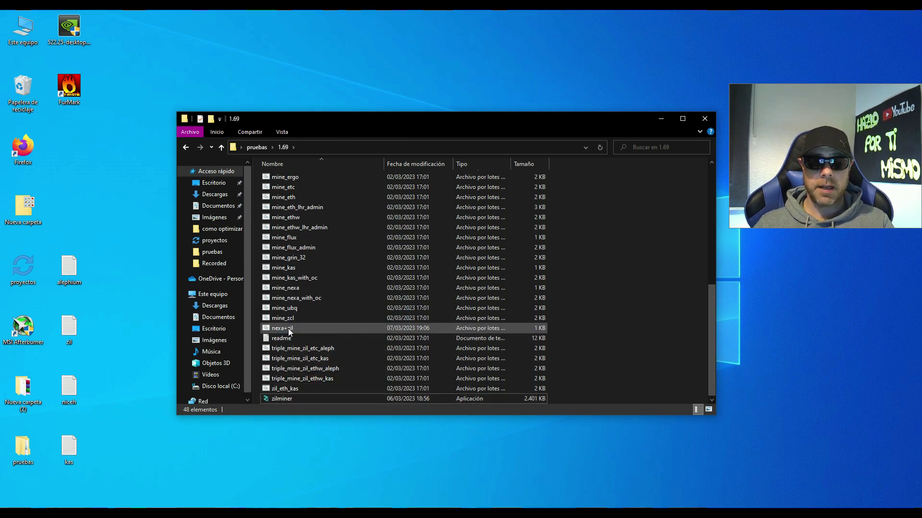
- Open the alph+zil batch file from the 1.69 folder for editing in Notepad
scroll(308, 319, up, 4)
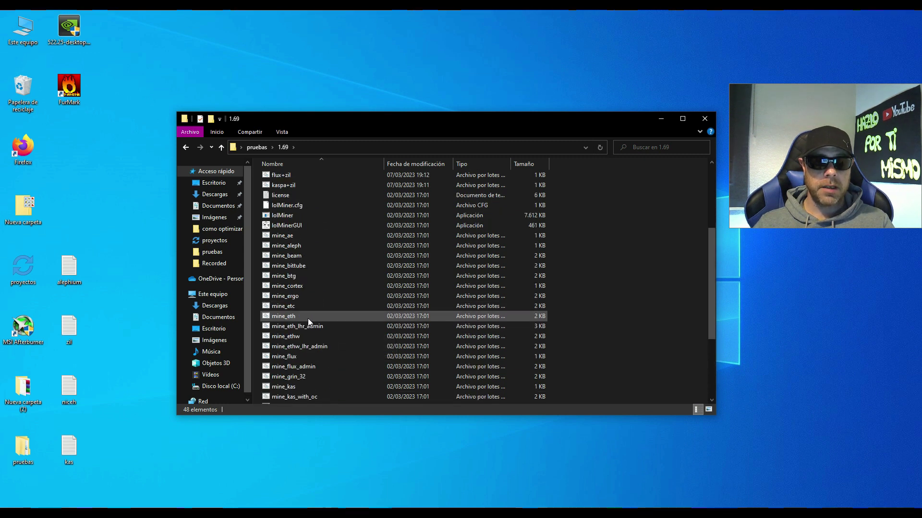
scroll(307, 318, up, 5)
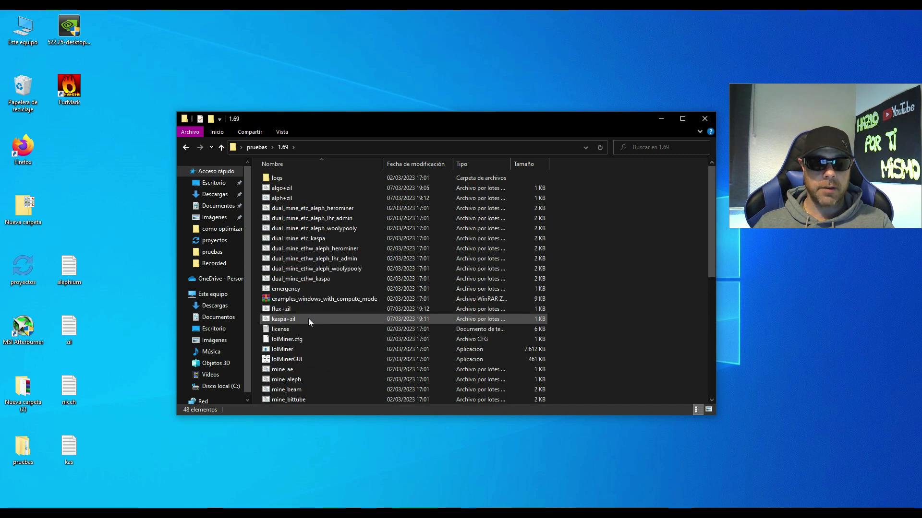
click(285, 198)
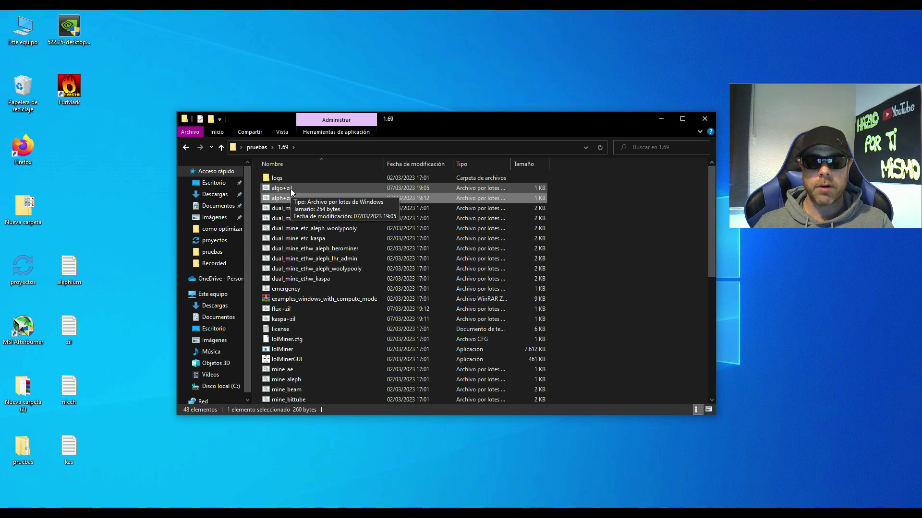
click(289, 188)
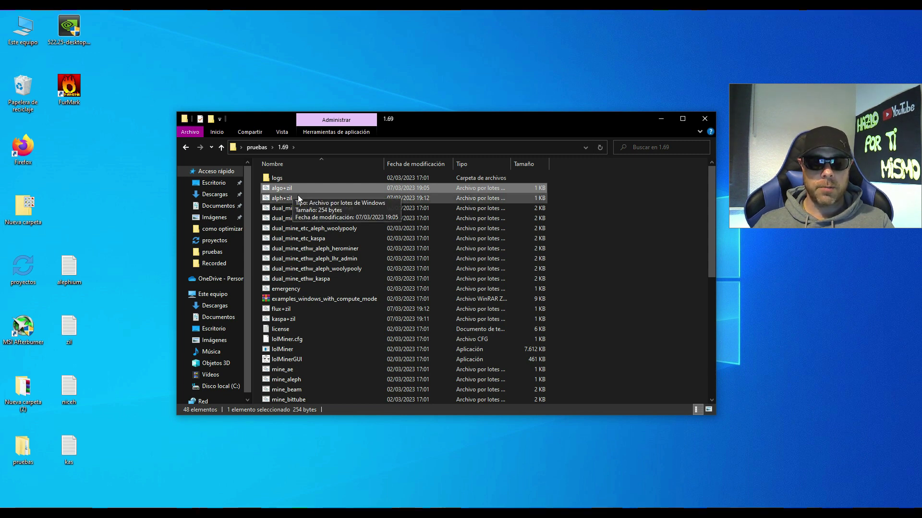
click(296, 197)
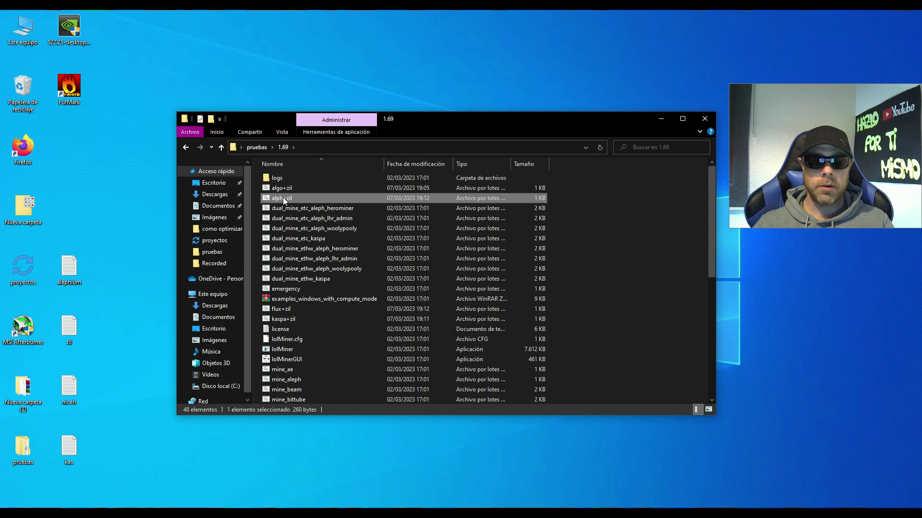
right_click(283, 198)
click(301, 205)
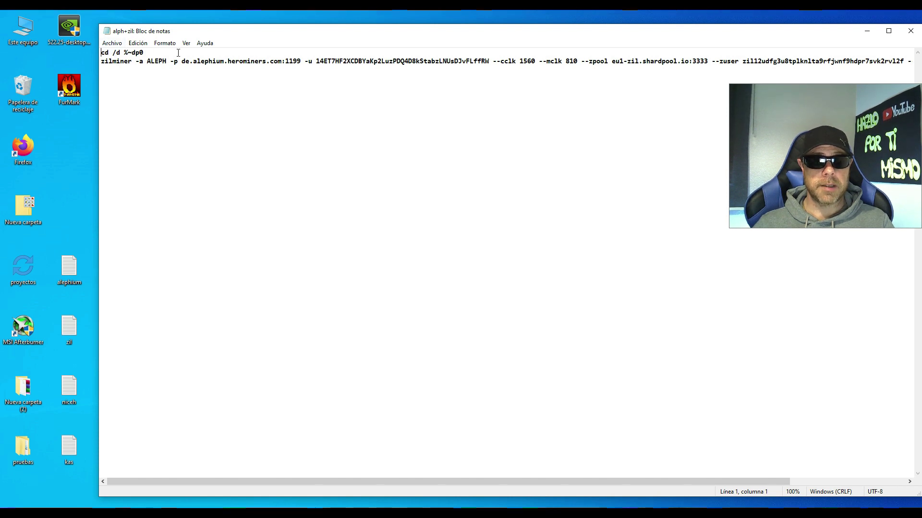
- Examine the alph+zil command's Alephium pool, wallet and clock settings and its ZIL pool, user, clock and memory-offset parameters
drag(185, 61, 486, 61)
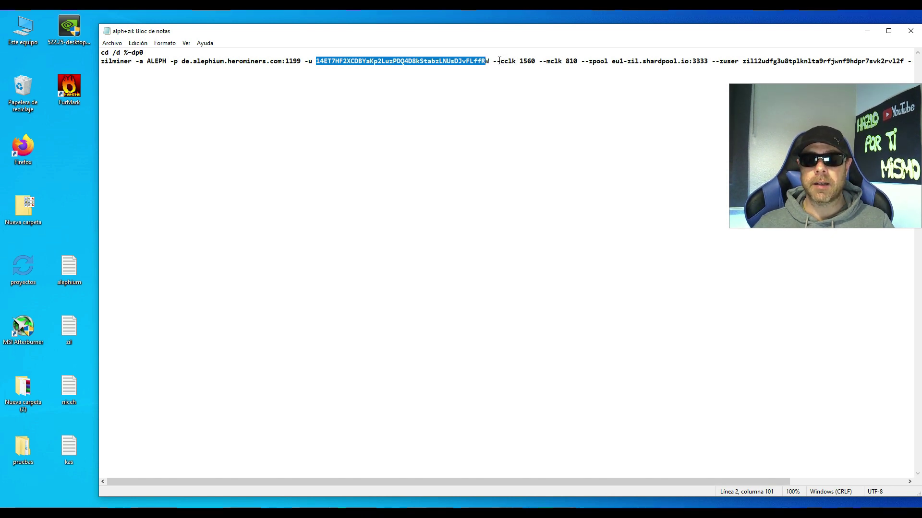
drag(493, 61, 582, 61)
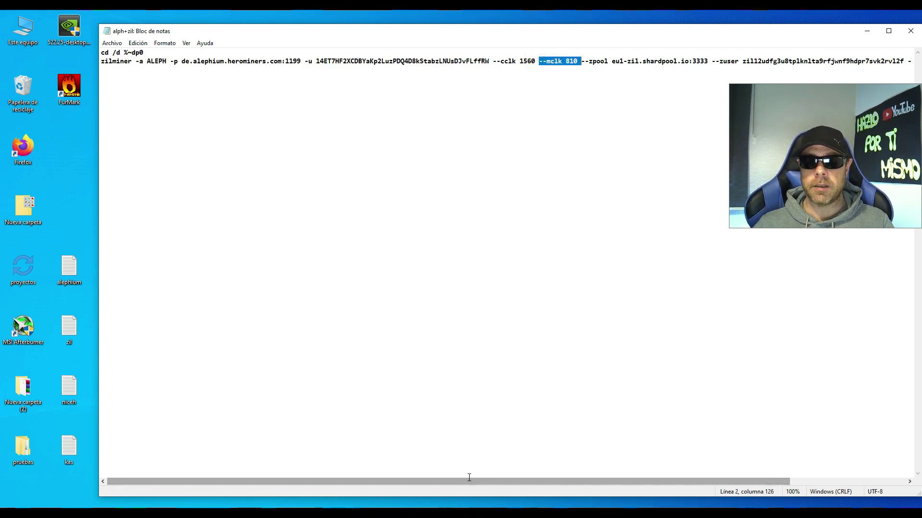
drag(471, 480, 600, 480)
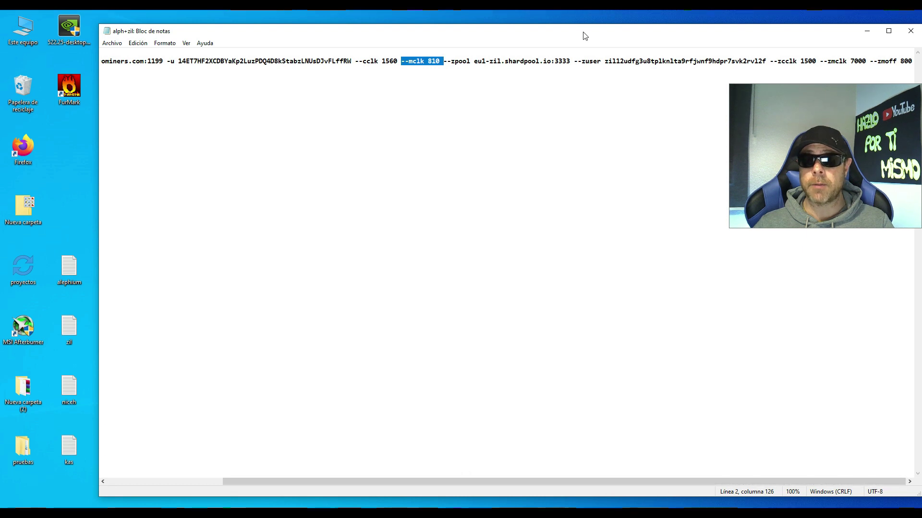
drag(478, 60, 914, 59)
click(587, 199)
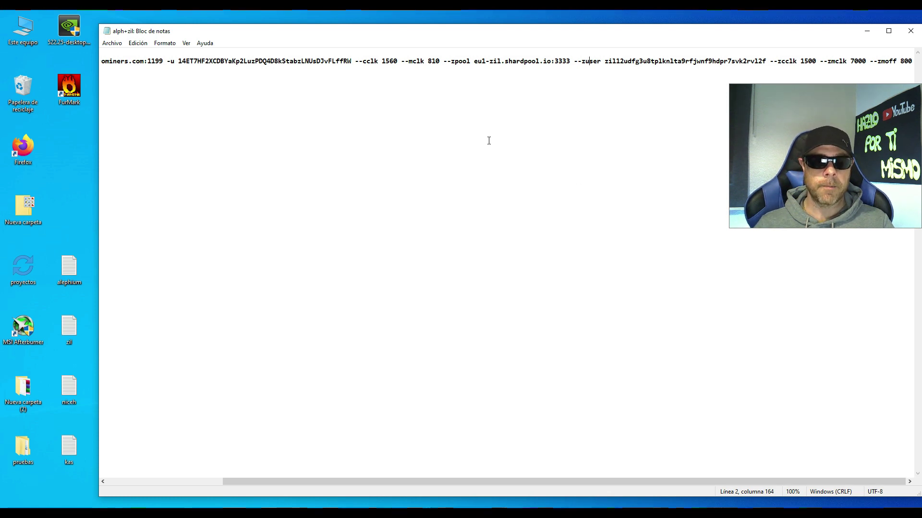
click(456, 166)
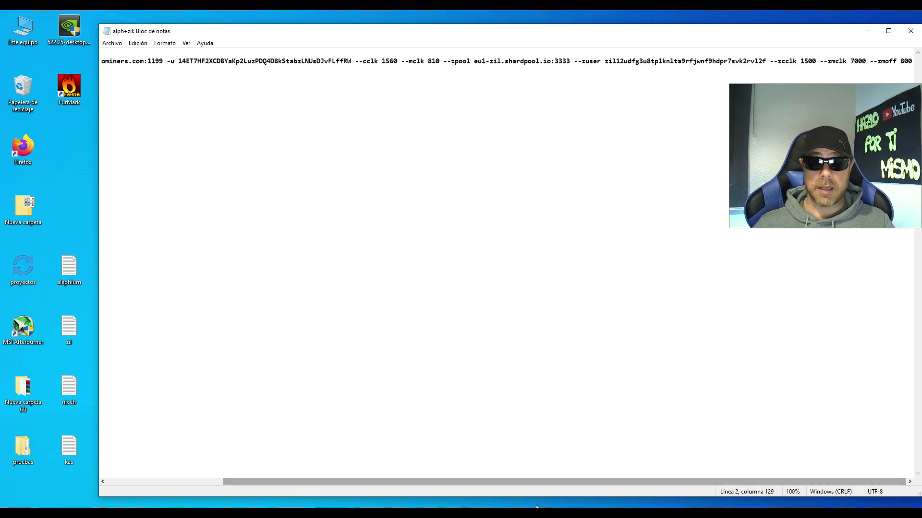
drag(551, 480, 421, 491)
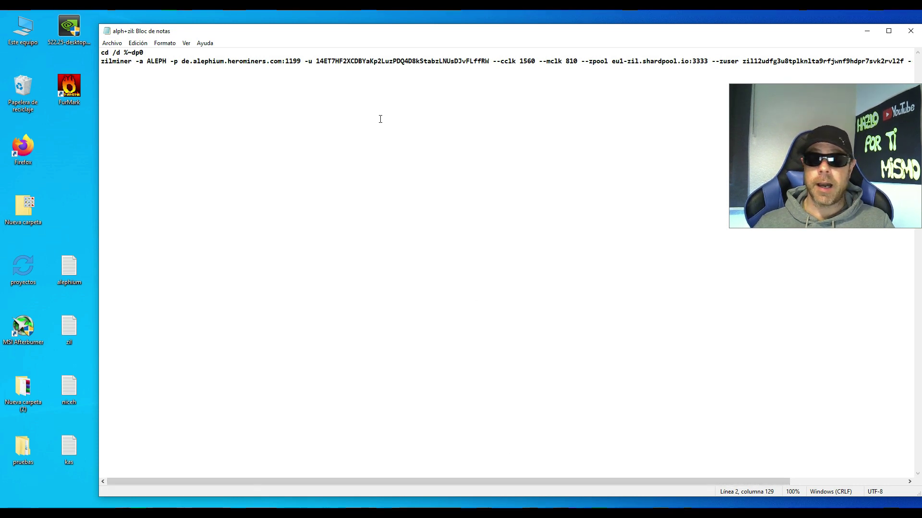
drag(519, 62, 581, 60)
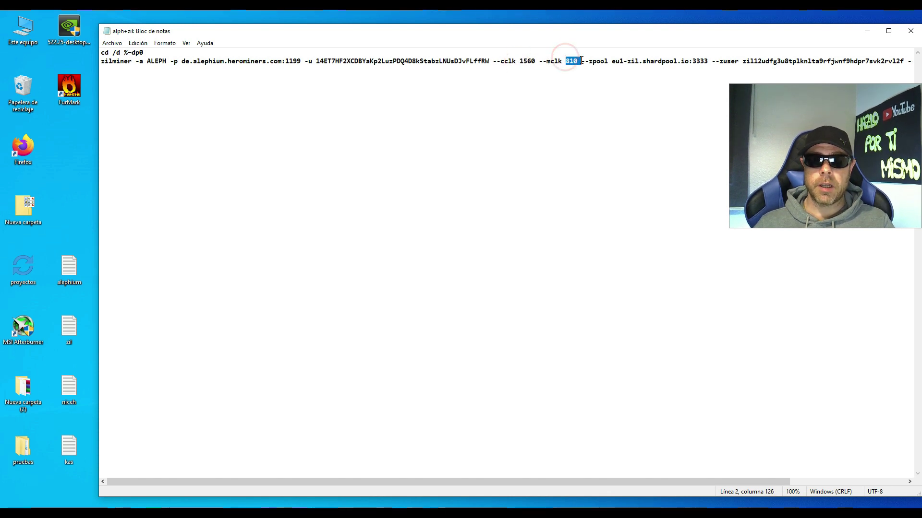
- Try removing the --cclk 1560 and --mclk 810 clock settings from the Alephium part of the command
click(492, 62)
drag(555, 61, 566, 84)
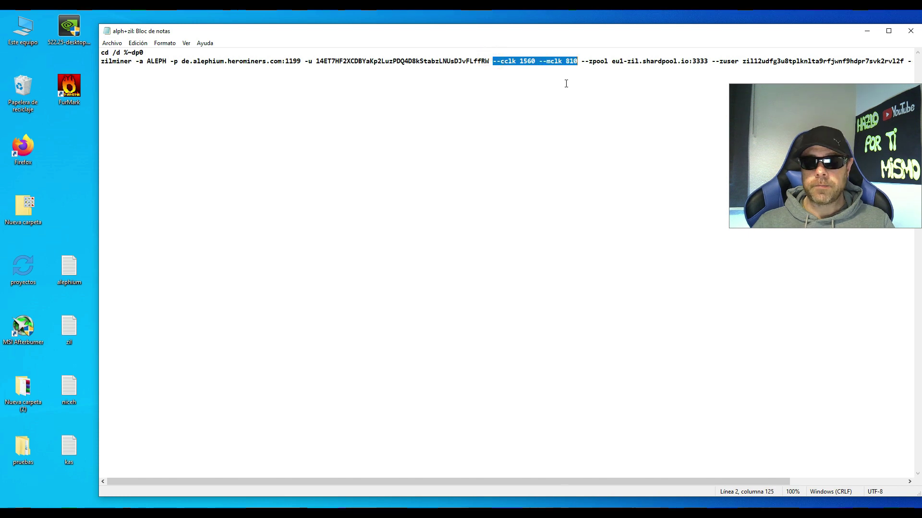
key(Delete)
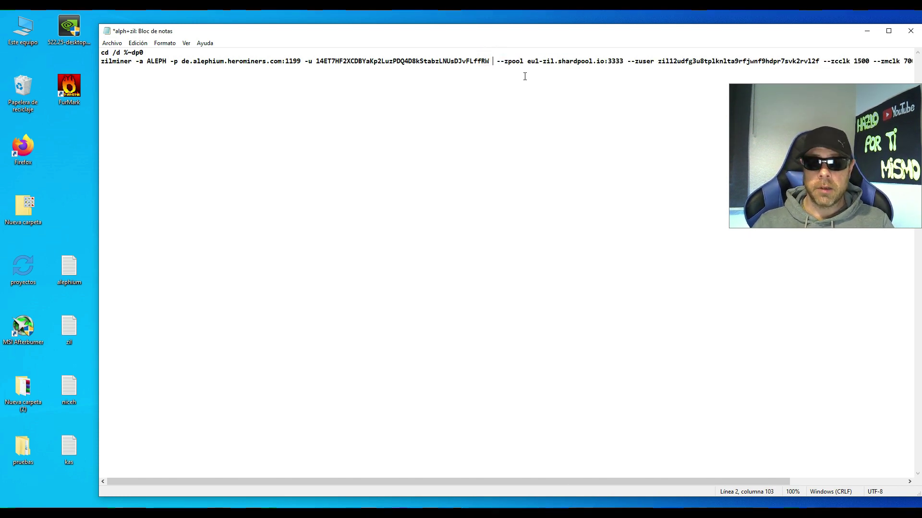
key(BackSpace)
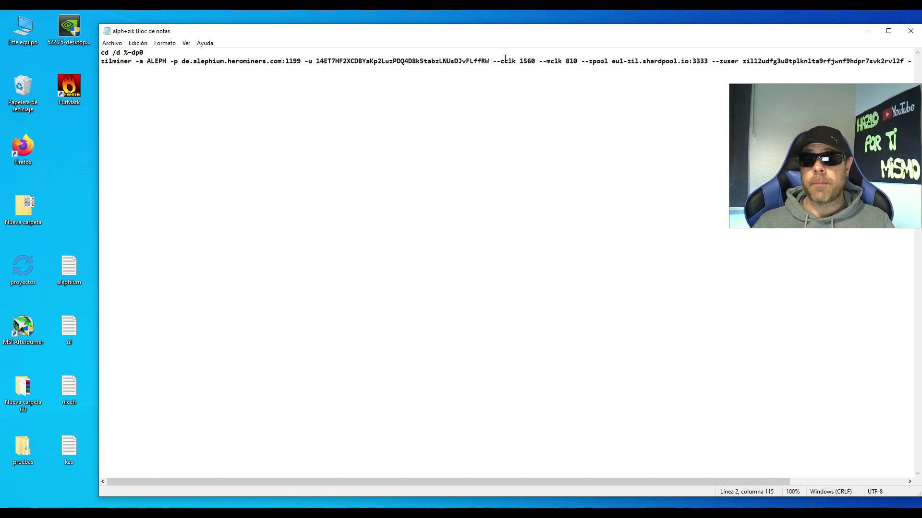
- Review the Alephium core and memory clock settings and the ZIL clock parameters at the end of the command
drag(494, 61, 577, 61)
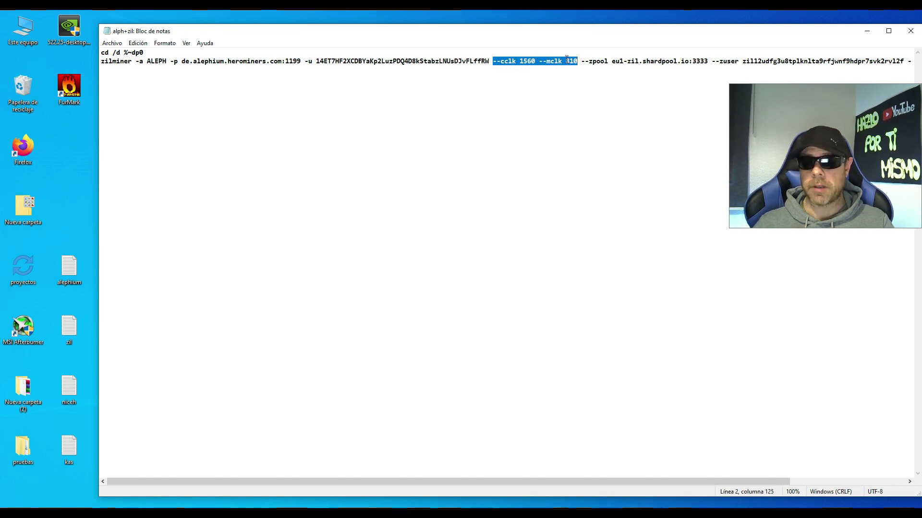
drag(439, 481, 554, 481)
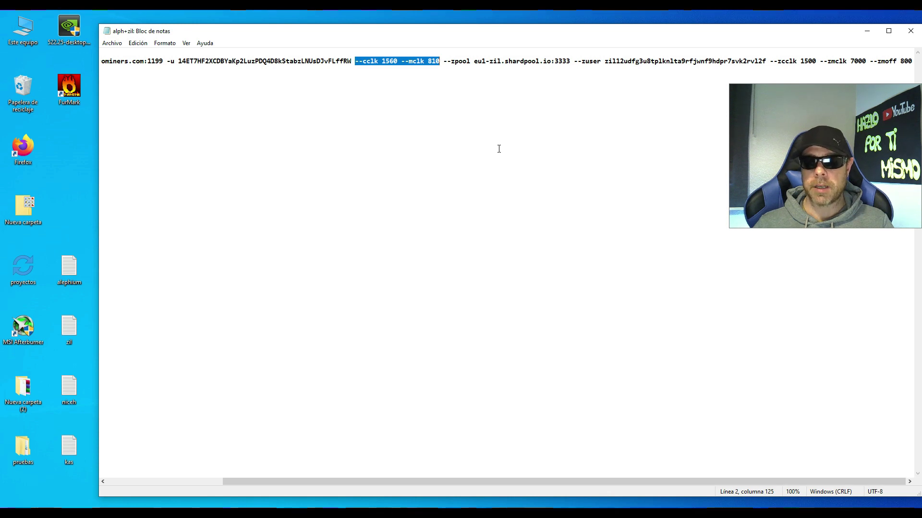
drag(442, 484, 294, 486)
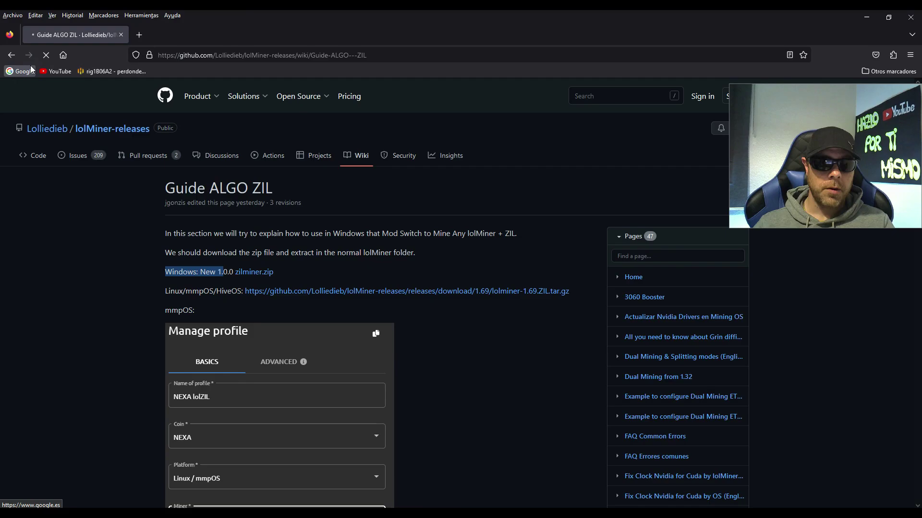
- Switch to Firefox, search Google for miningpoolstats and open the Mining Pool Stats site
click(31, 68)
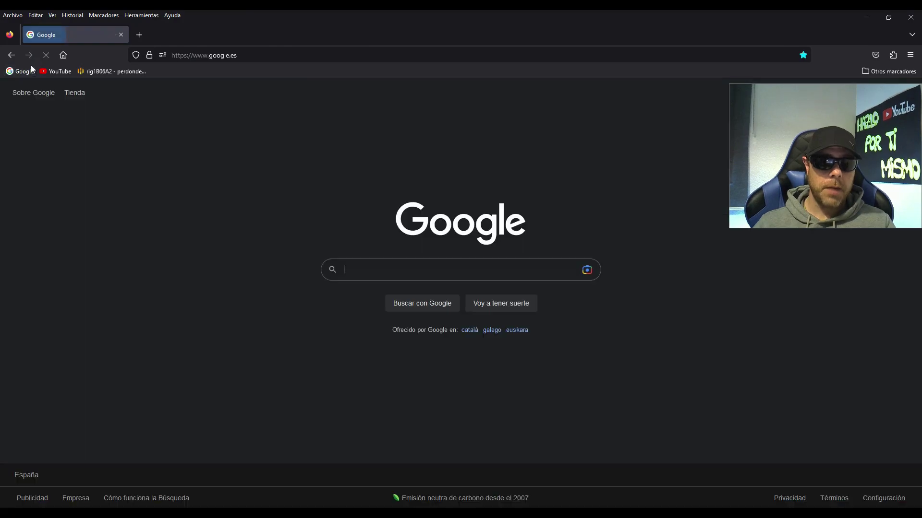
text(miningpoolstats)
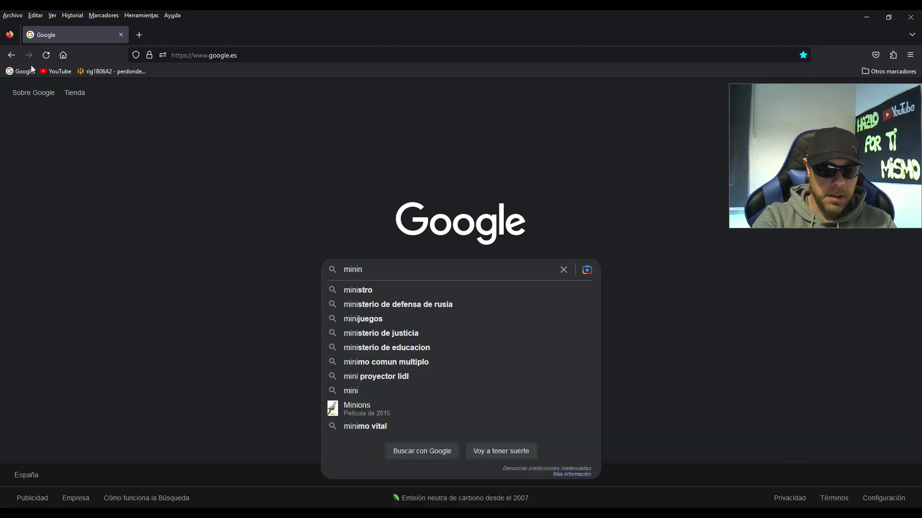
key(Return)
click(174, 194)
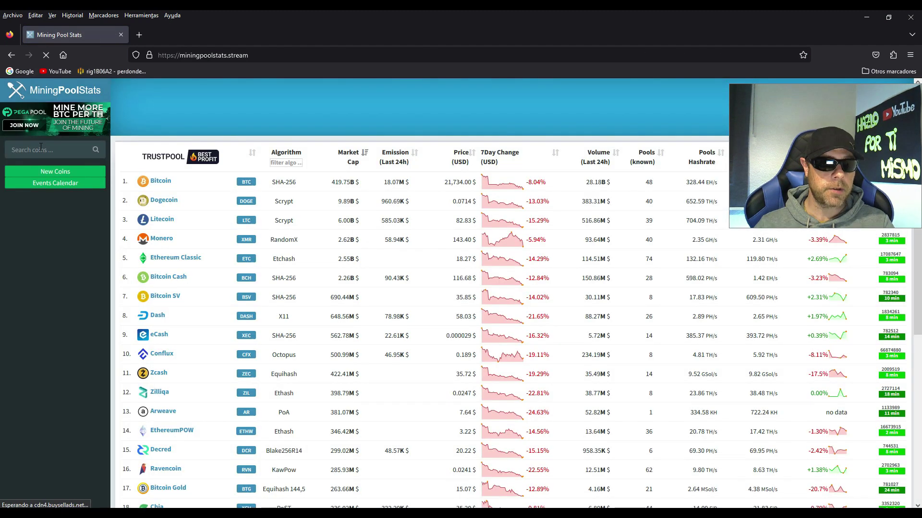
- Search the coins for "alp", show Alephium's pool list and open herominers.com in a new tab
click(41, 148)
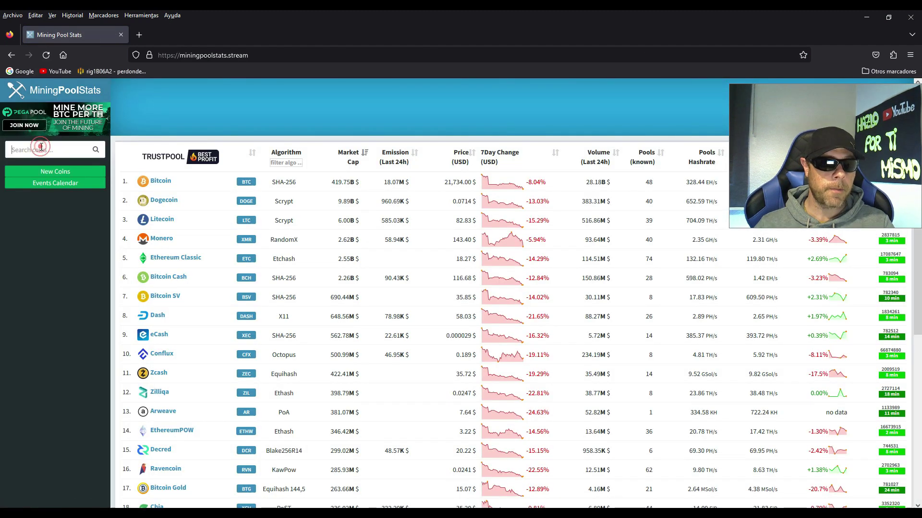
text(alp)
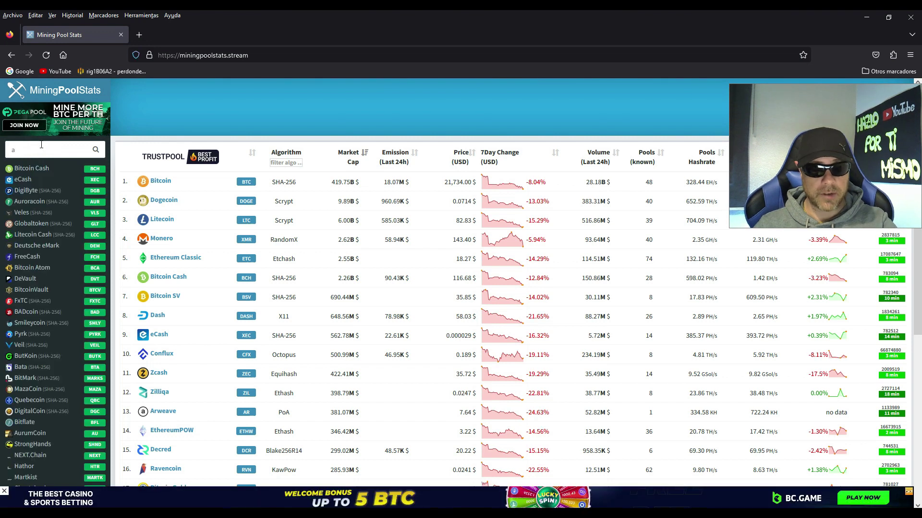
click(29, 180)
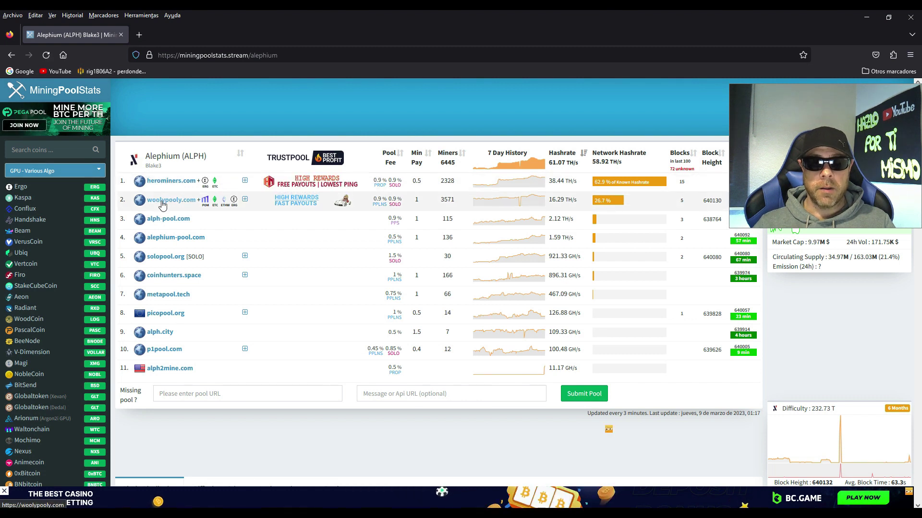
right_click(166, 185)
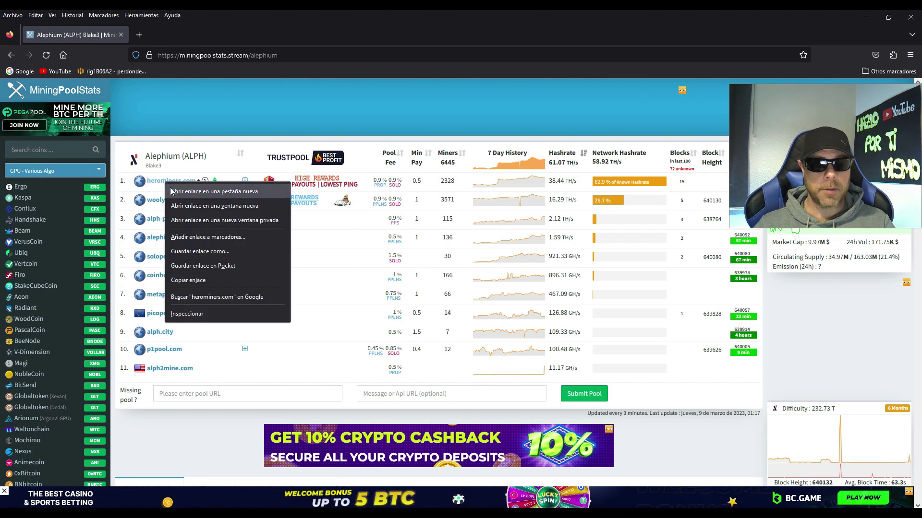
click(215, 191)
click(176, 36)
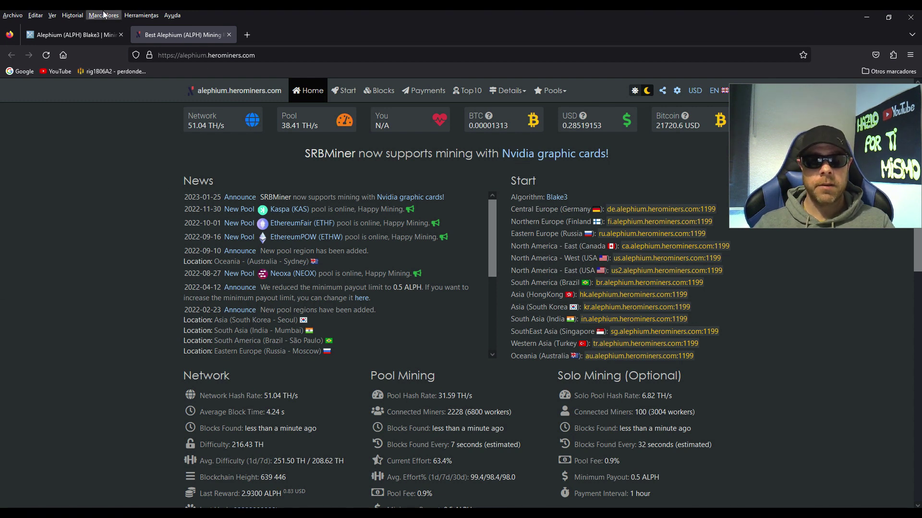
- Examine the Alephium pool page, including its wallet stats and payment lookup and its list of regional server addresses
click(136, 148)
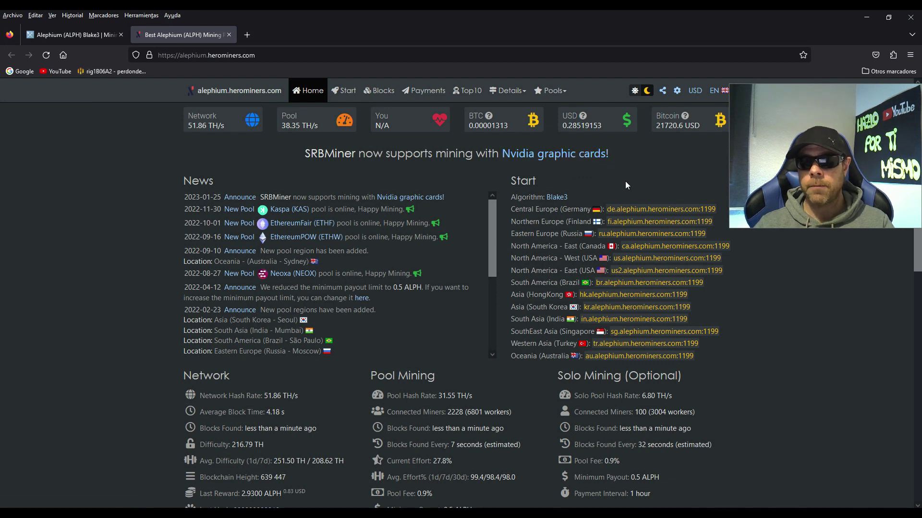
scroll(603, 343, down, 10)
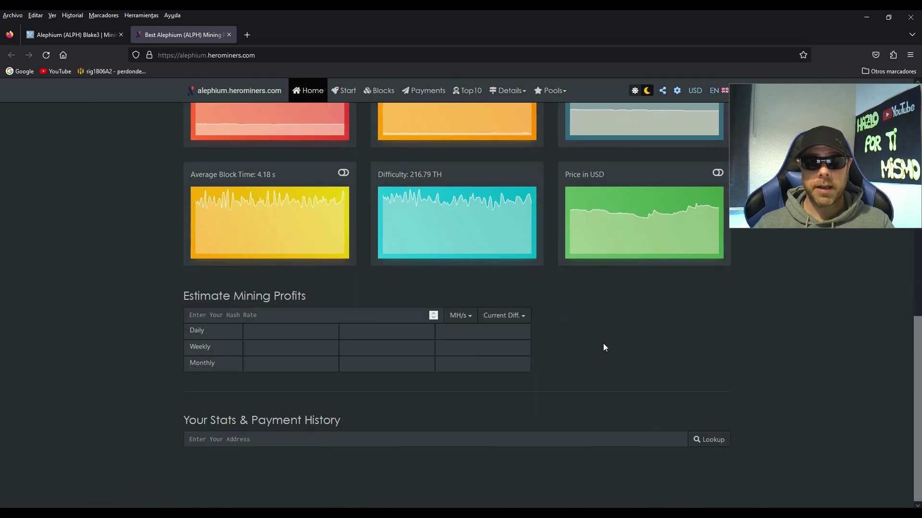
click(188, 438)
click(226, 434)
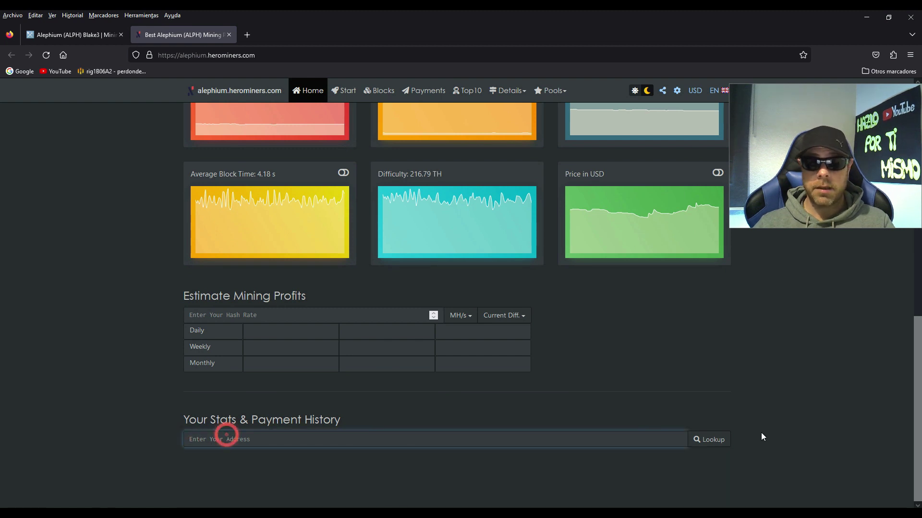
scroll(755, 333, up, 6)
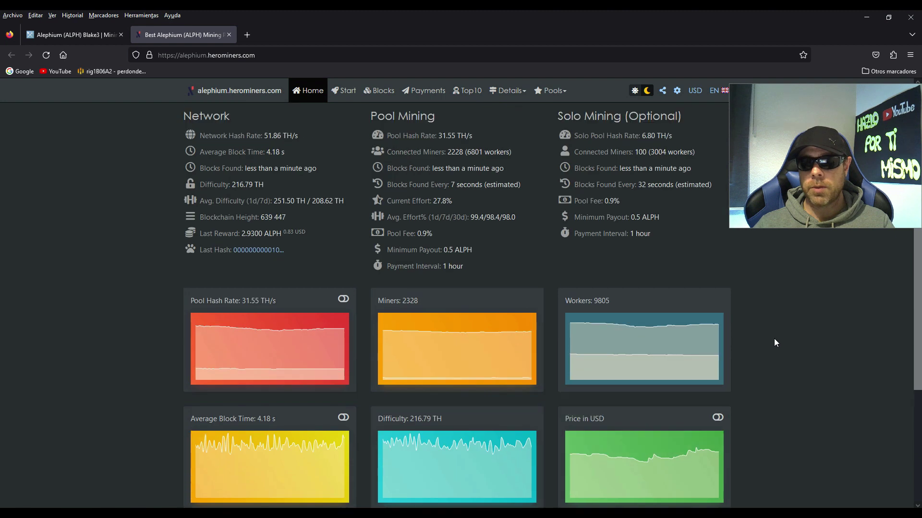
scroll(776, 338, up, 4)
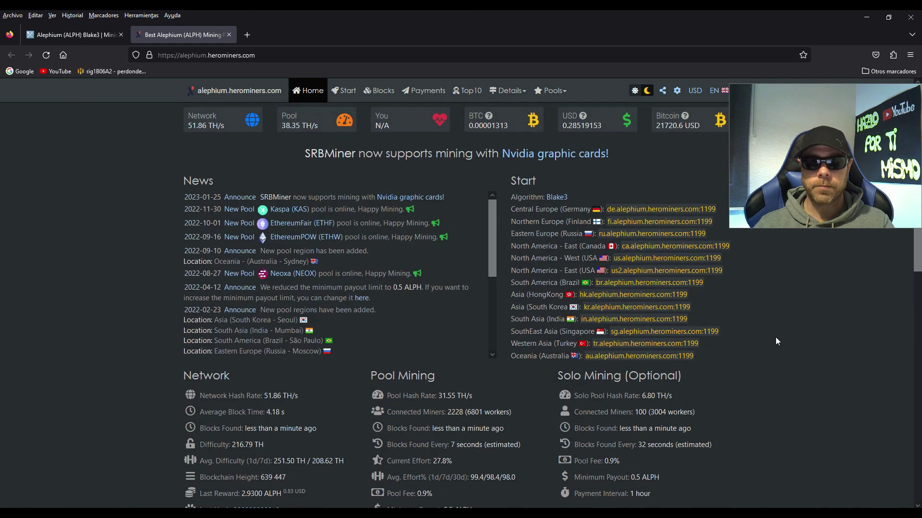
drag(510, 208, 693, 357)
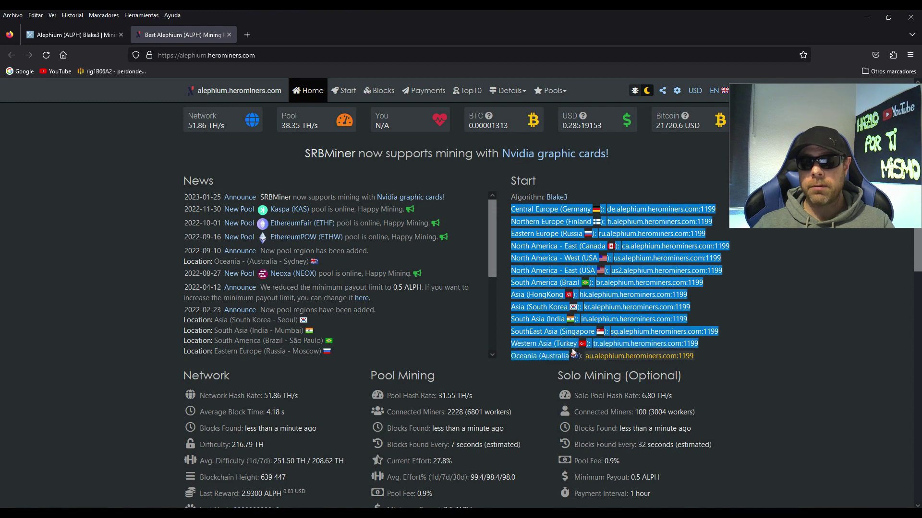
click(626, 181)
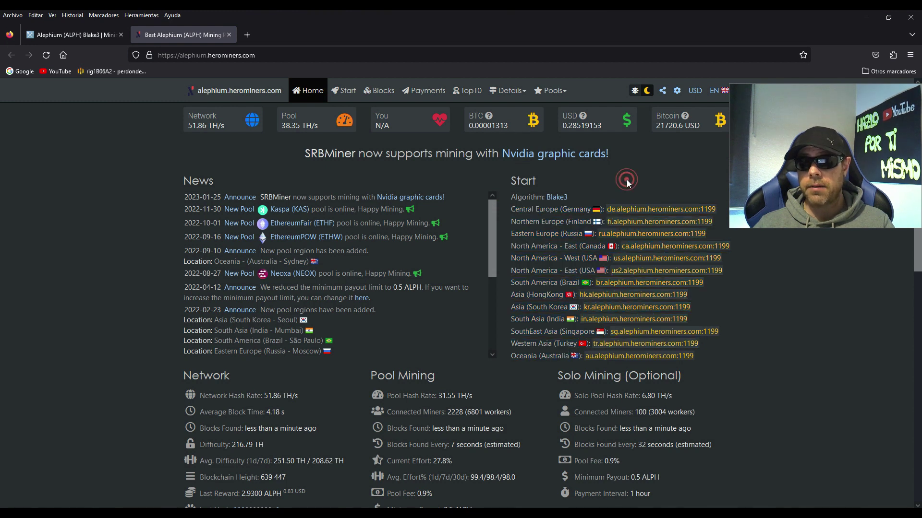
- Copy the Central Europe (Germany) server address de.alephium.herominers.com:1199 from the pool's server list
click(608, 210)
key(cmd+c)
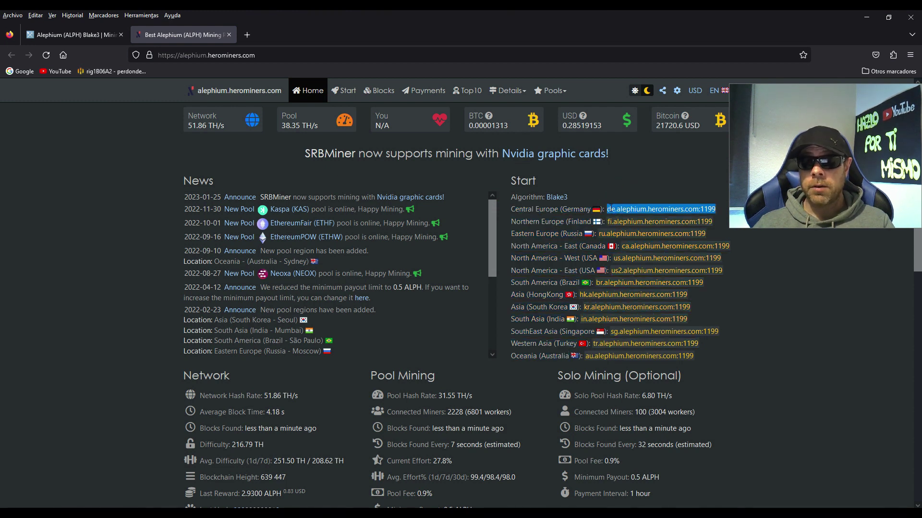
right_click(662, 208)
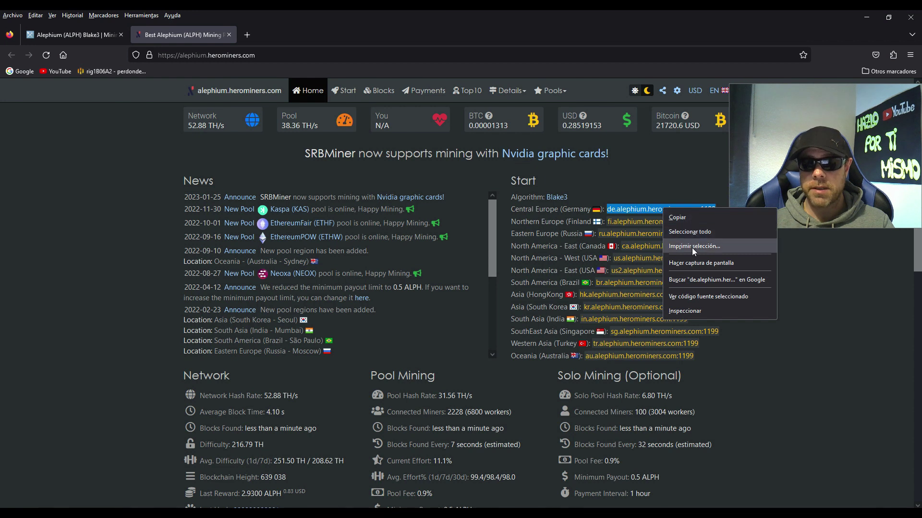
click(689, 217)
click(683, 216)
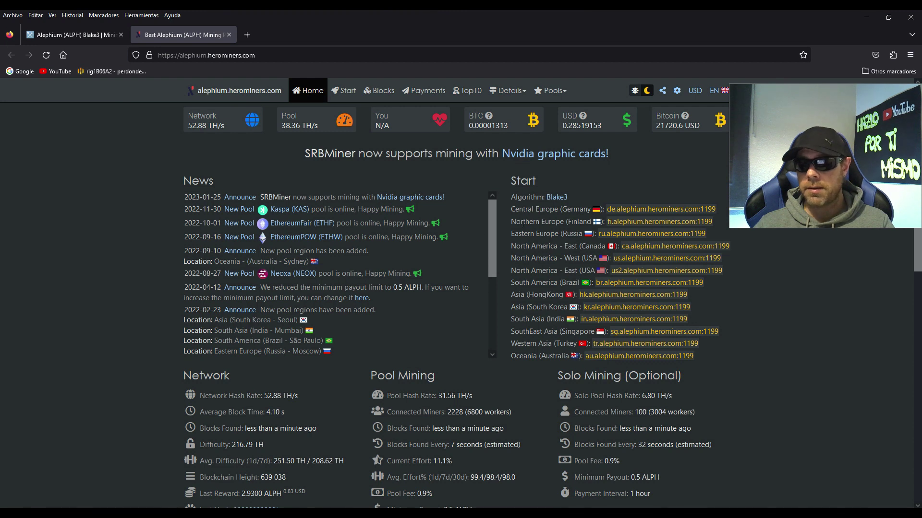
scroll(492, 249, down, 2)
scroll(494, 227, up, 2)
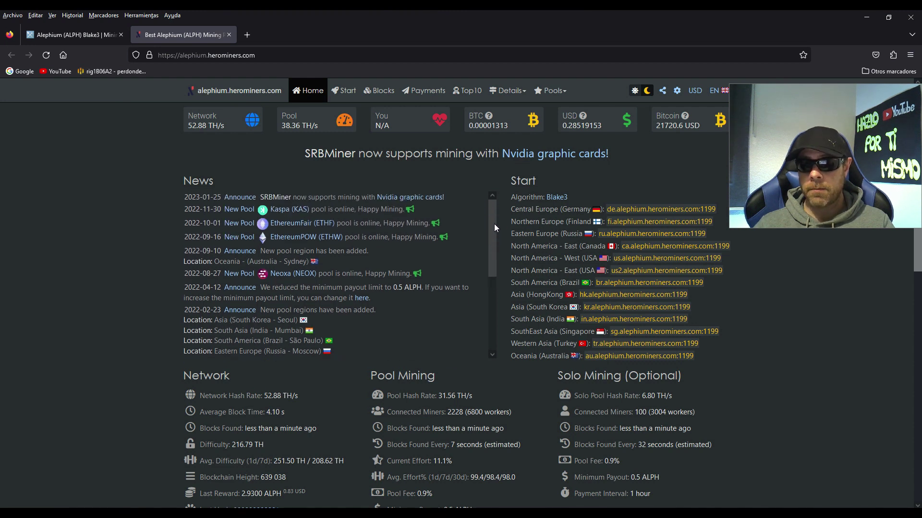
mouse_move(510, 206)
mouse_down()
mouse_move(557, 358)
mouse_move(547, 222)
mouse_move(521, 197)
mouse_up()
click(787, 317)
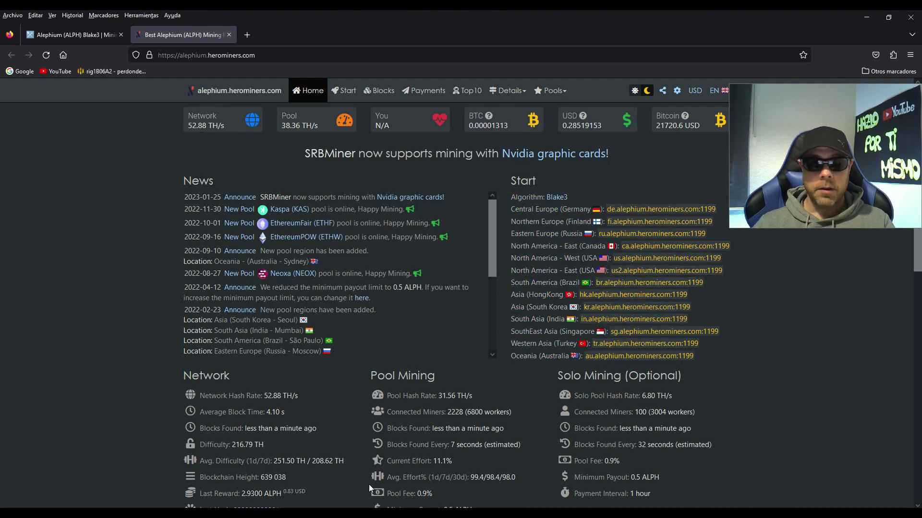
- In the alph+zil file in Notepad, replace the pool address after -p with the copied de.alephium.herominers.com:1199
key(alt+Tab)
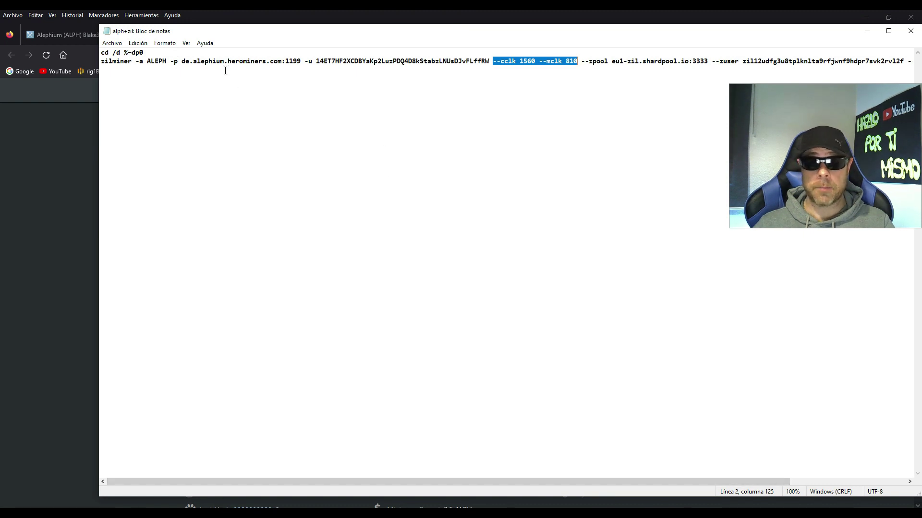
drag(182, 58, 186, 57)
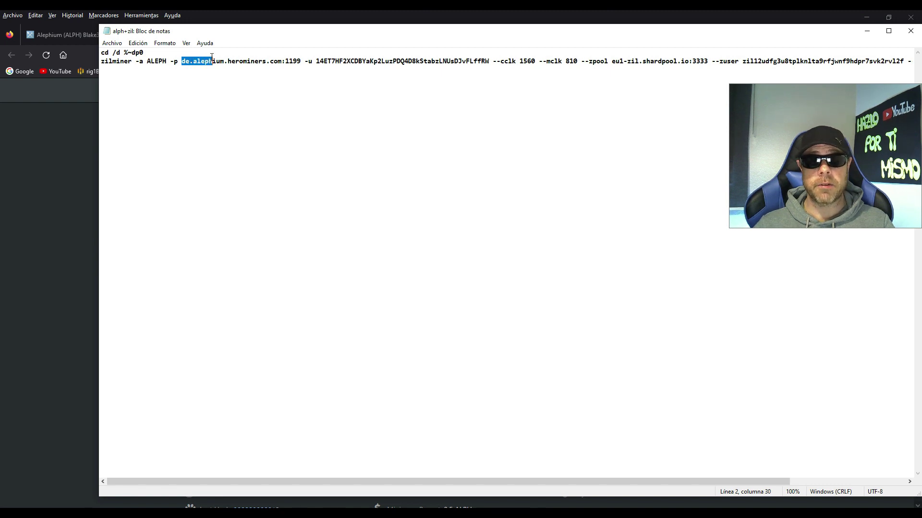
drag(223, 58, 284, 59)
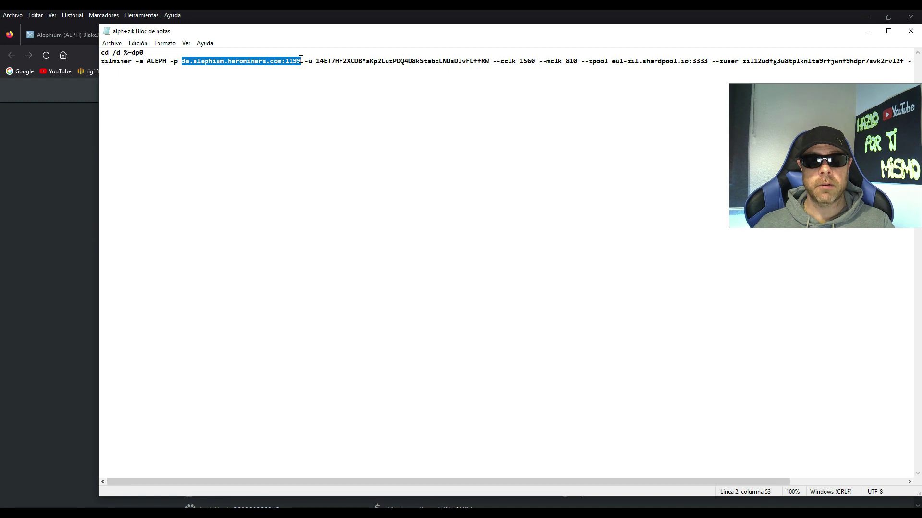
right_click(250, 63)
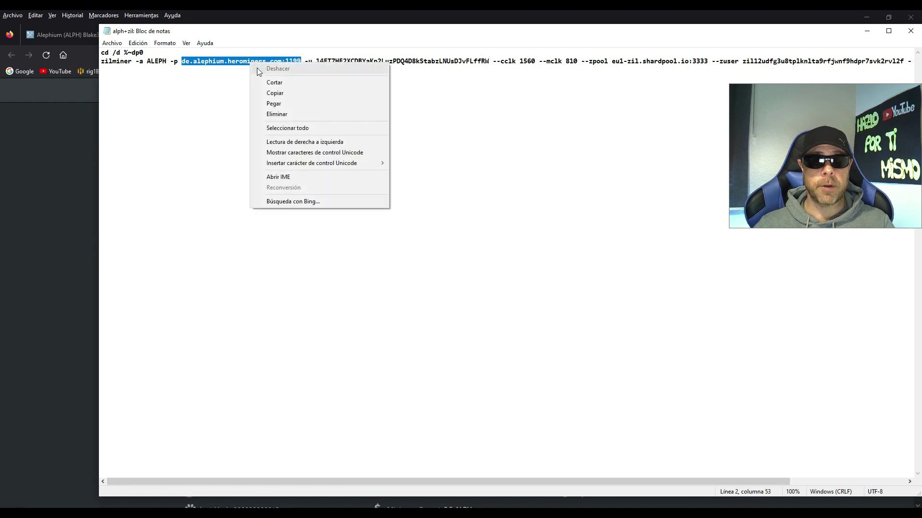
click(285, 104)
drag(270, 106, 273, 107)
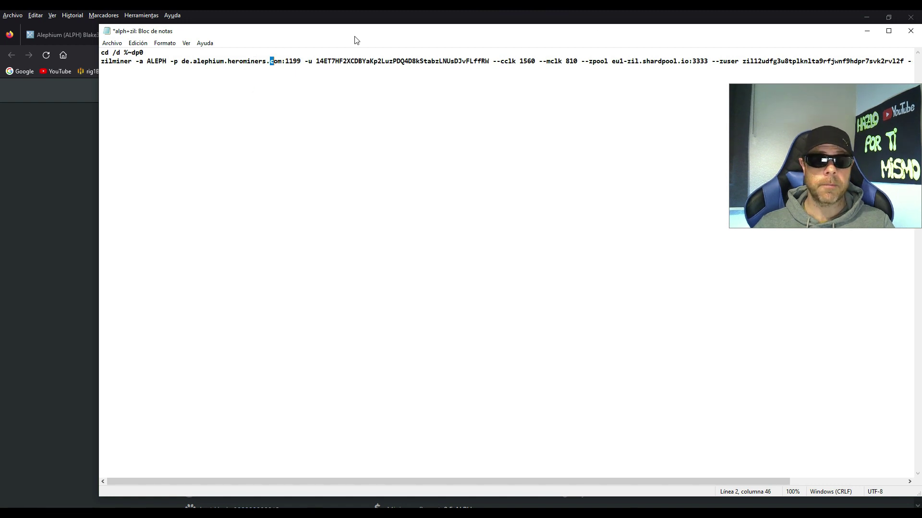
- Open the alephium text file from the desktop and copy the Alephium wallet address it contains, leaving that file minimized
click(866, 17)
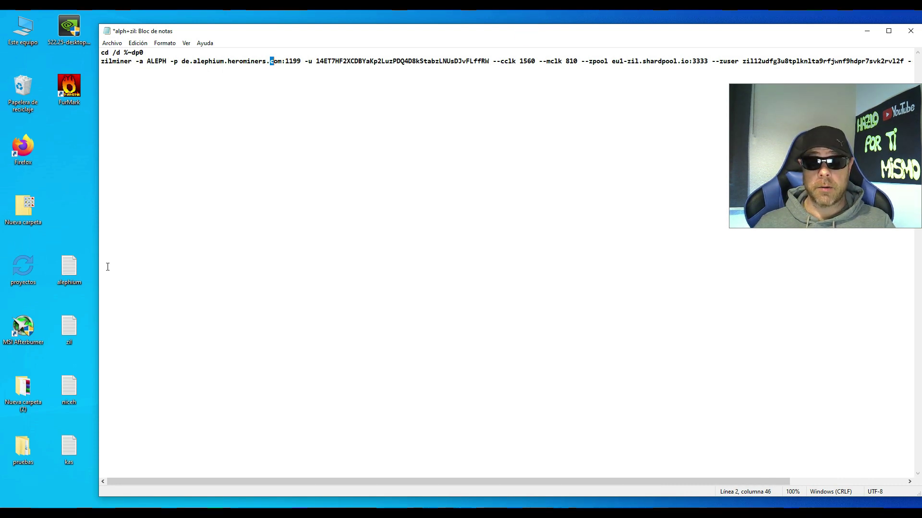
key(alt+Tab)
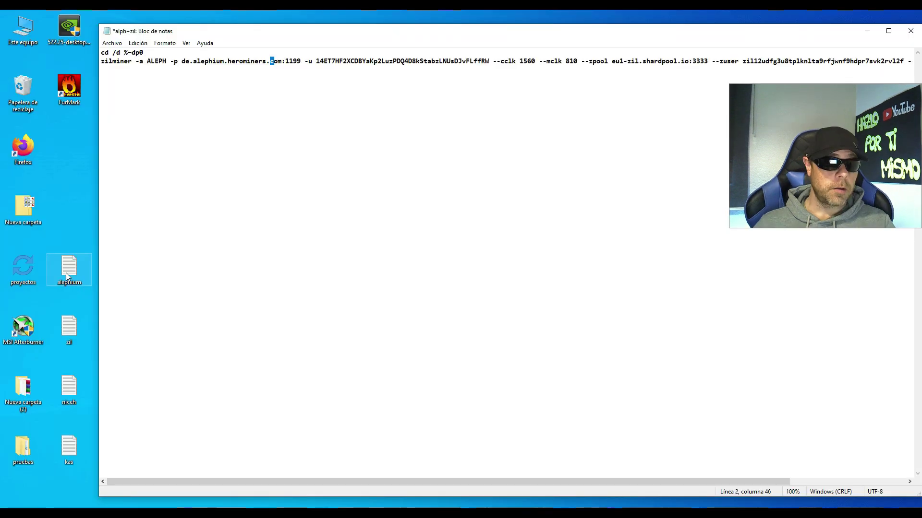
double_click(69, 269)
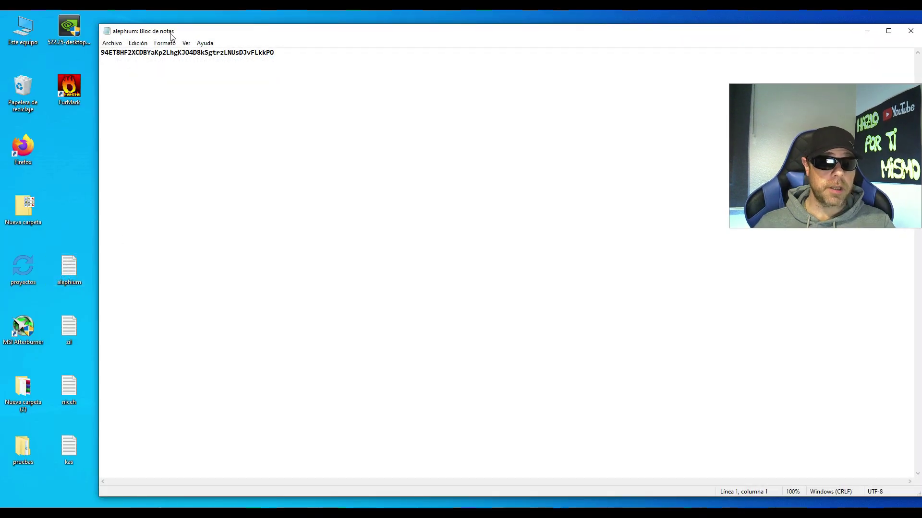
double_click(165, 53)
right_click(165, 54)
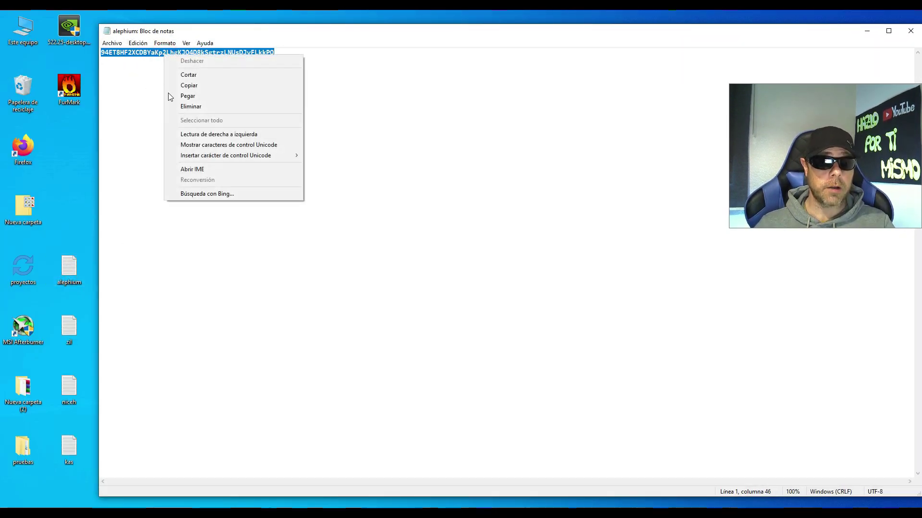
click(204, 86)
click(867, 30)
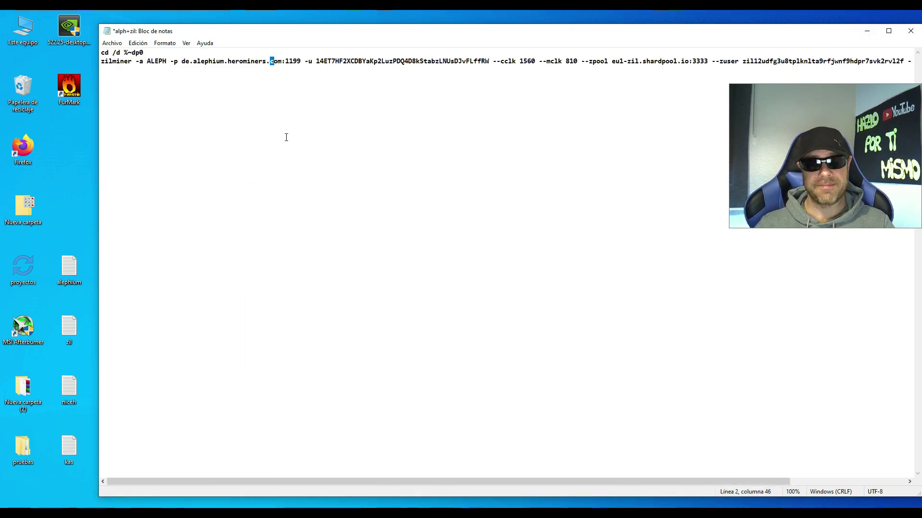
- In the alph+zil file, replace the wallet address after -u with the copied Alephium wallet address
drag(315, 61, 494, 58)
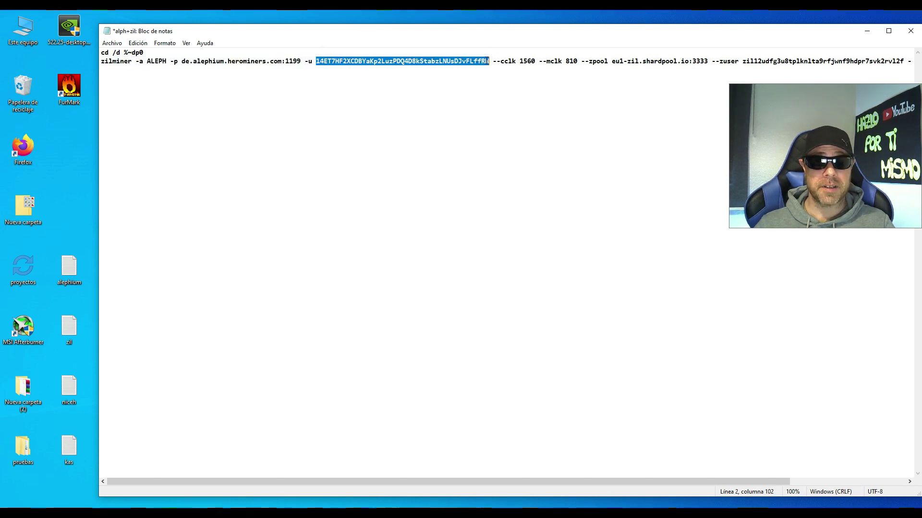
right_click(467, 61)
click(510, 102)
click(512, 84)
- Review the rest of the command line, including the --mclk, --zmclk and --zuser parameters
drag(522, 486, 749, 485)
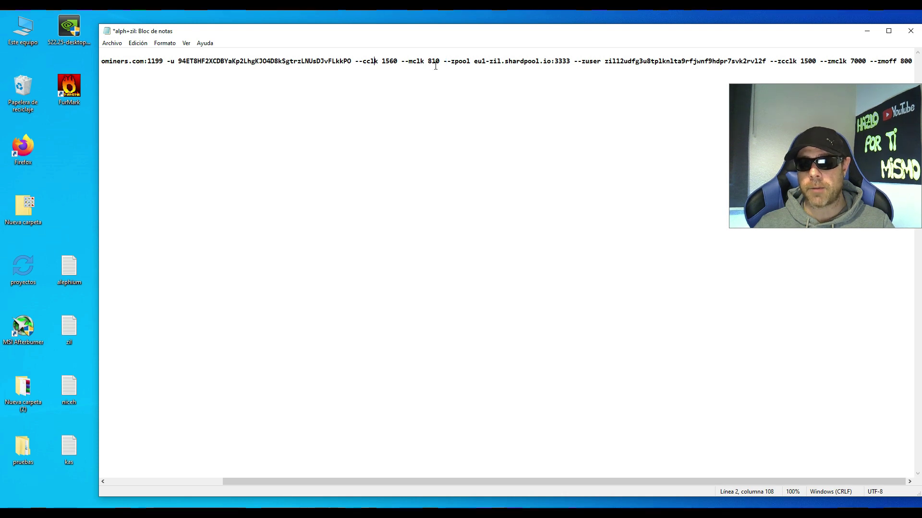
drag(428, 60, 435, 61)
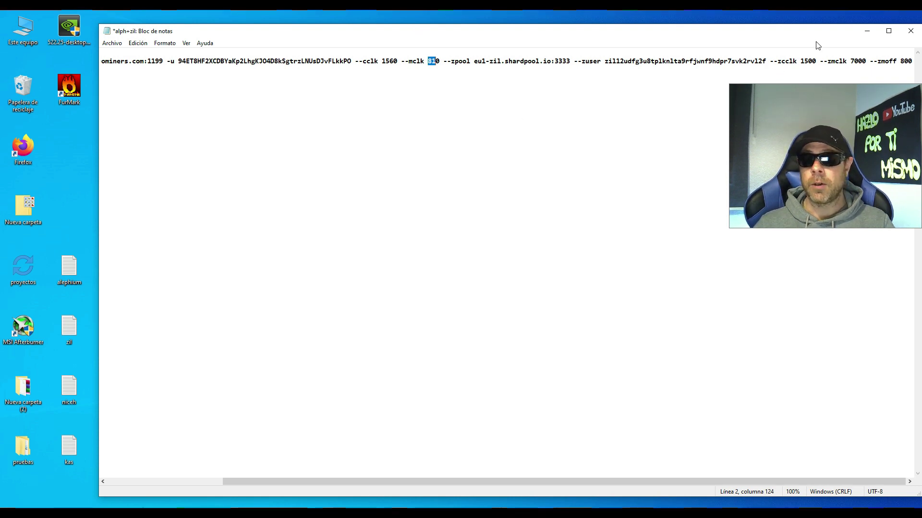
drag(812, 61, 881, 61)
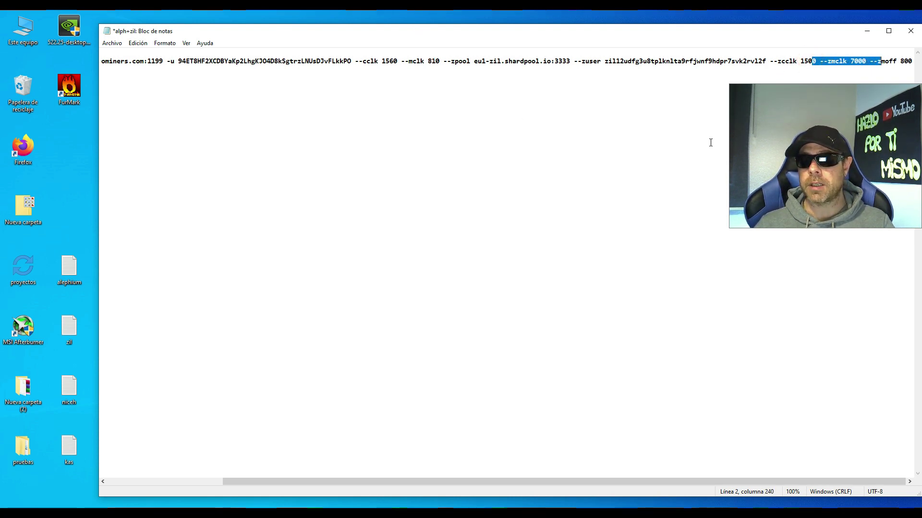
click(680, 135)
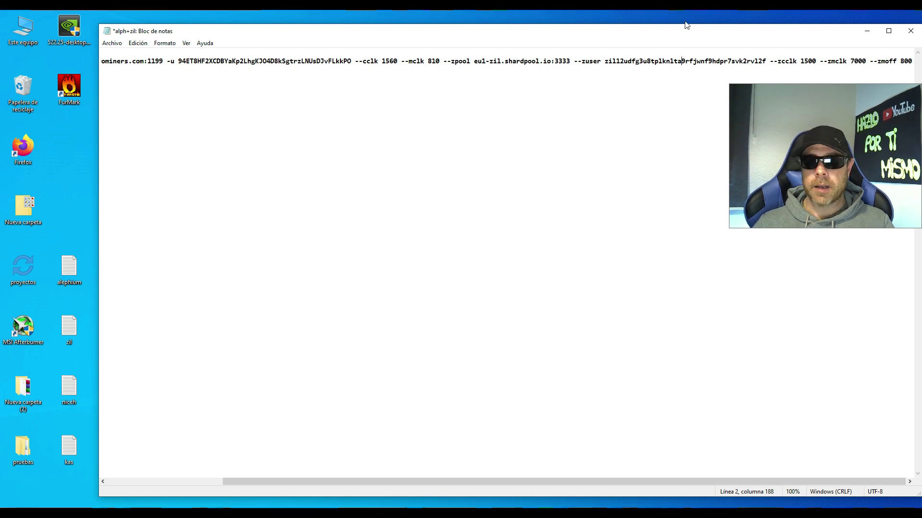
click(686, 60)
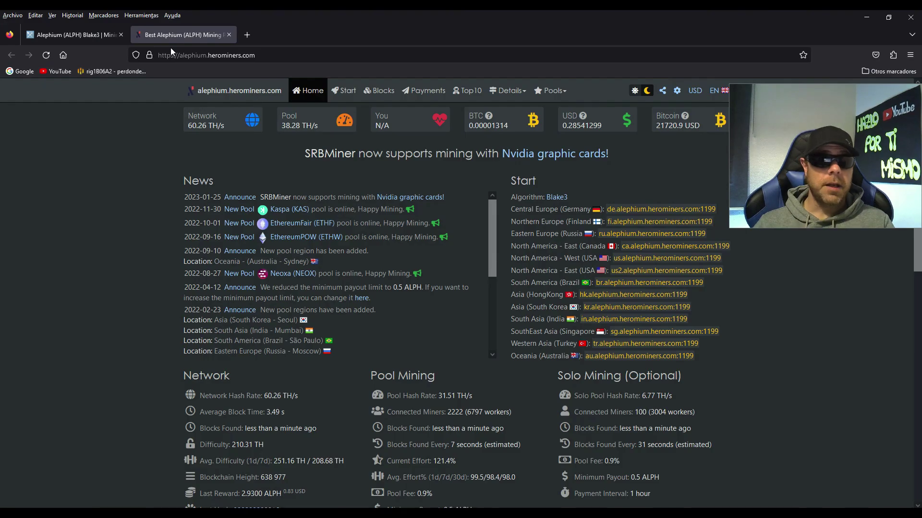
- Switch to Firefox, search the MiningPoolStats coins for "zil", show Zilliqa's pool list and open shardpool.io
click(75, 33)
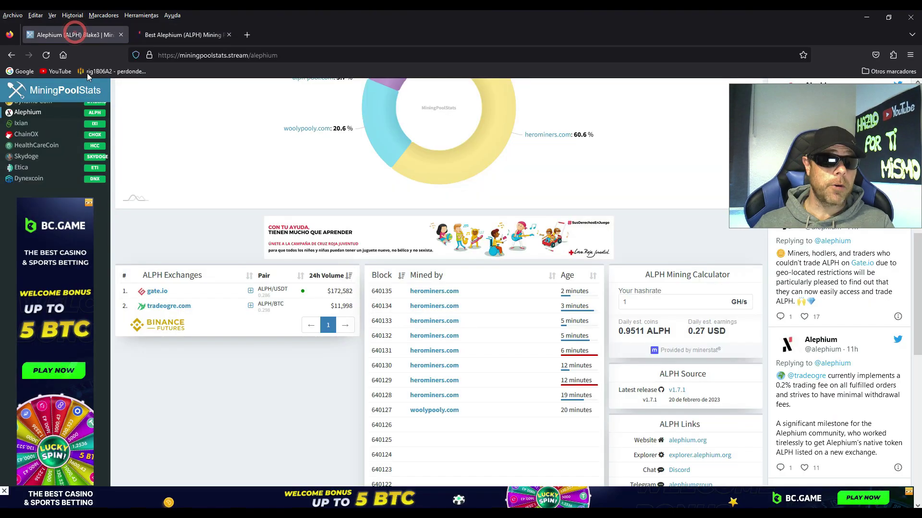
text(zil)
click(20, 175)
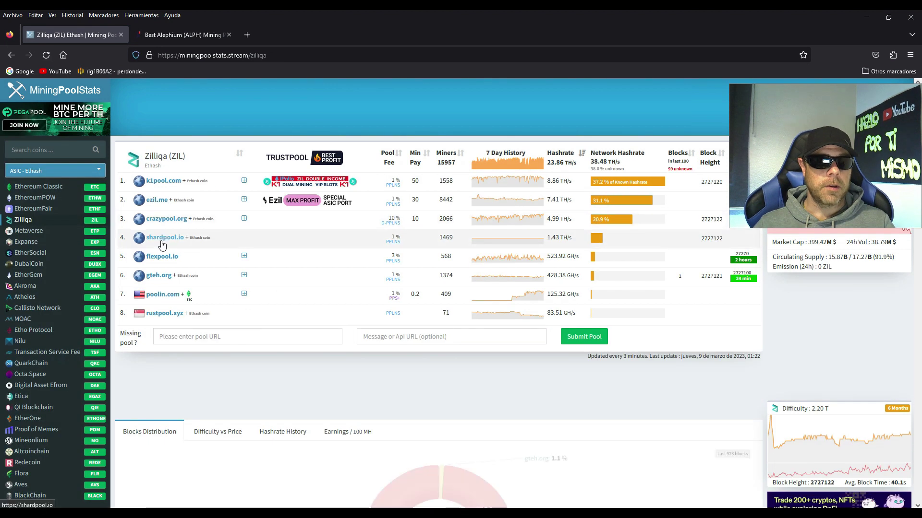
click(162, 241)
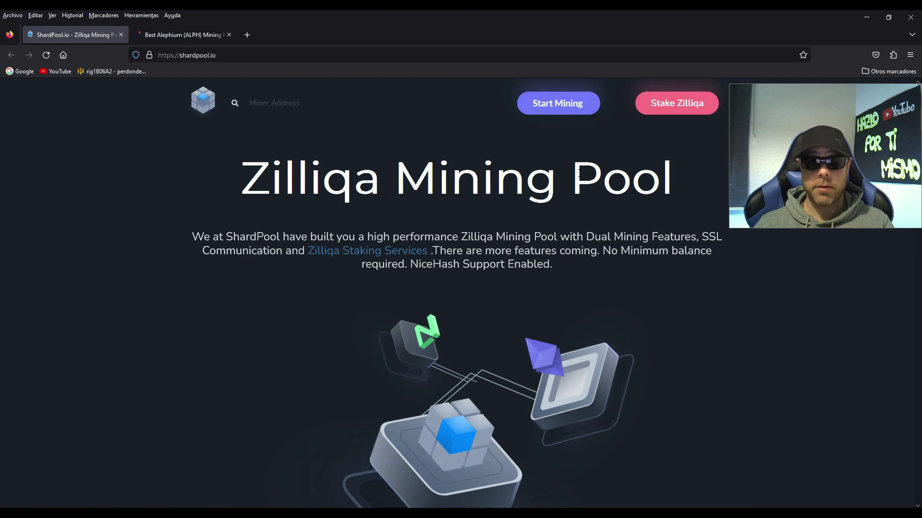
- Examine the ShardPool page from the Zilliqa blockchain status down to the pool address in the generated miner script
scroll(502, 205, down, 6)
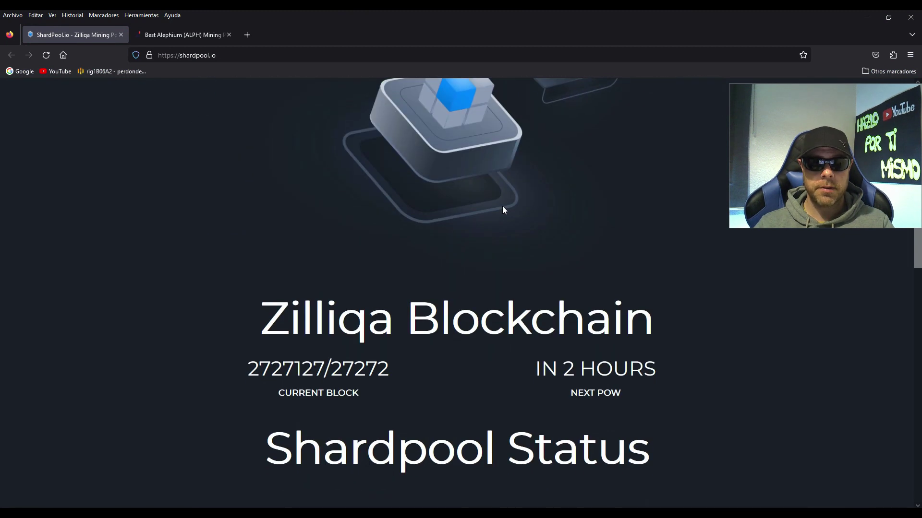
scroll(503, 207, down, 3)
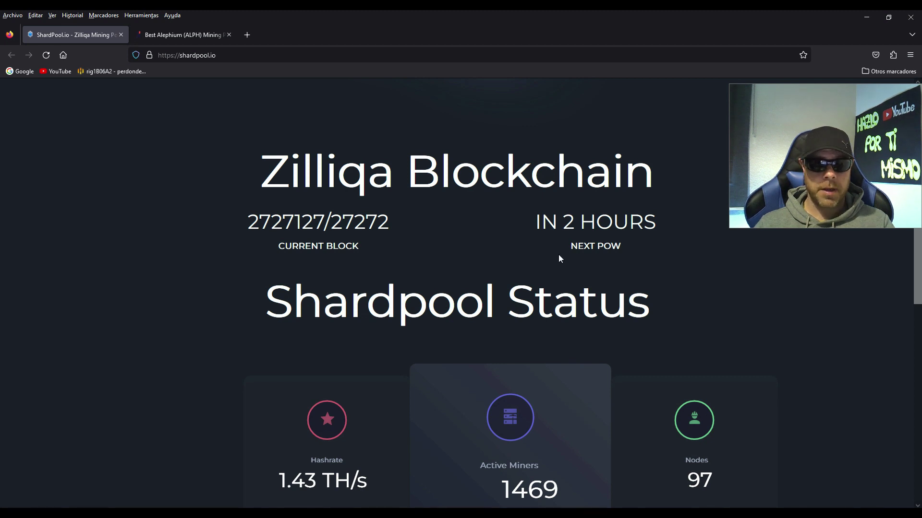
scroll(558, 255, down, 5)
scroll(551, 250, down, 8)
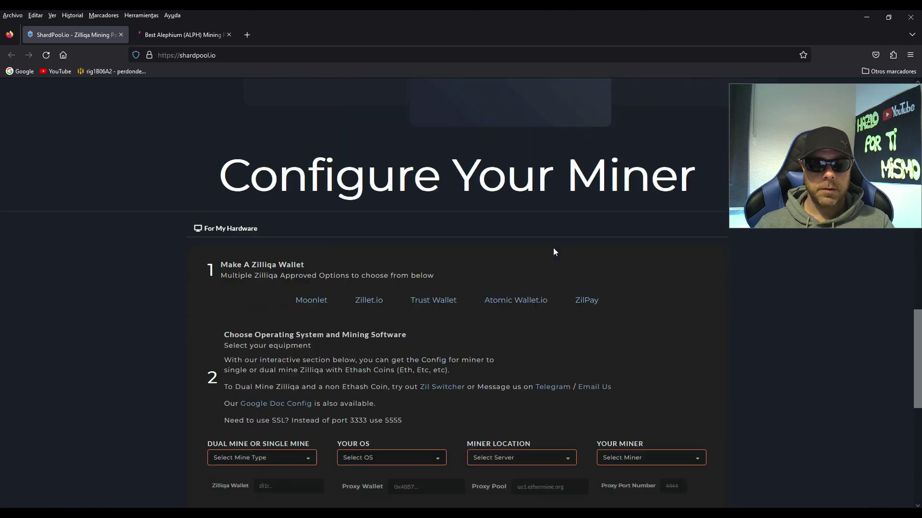
scroll(554, 247, down, 2)
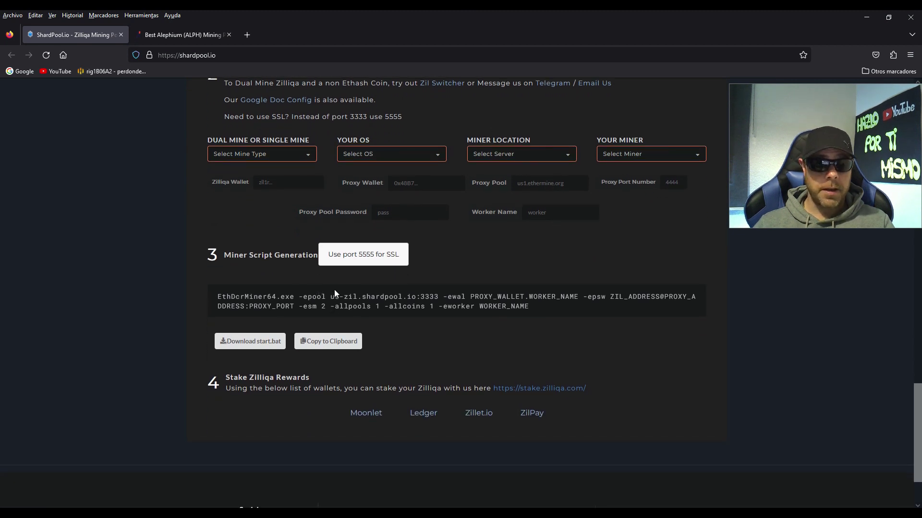
drag(330, 297, 443, 298)
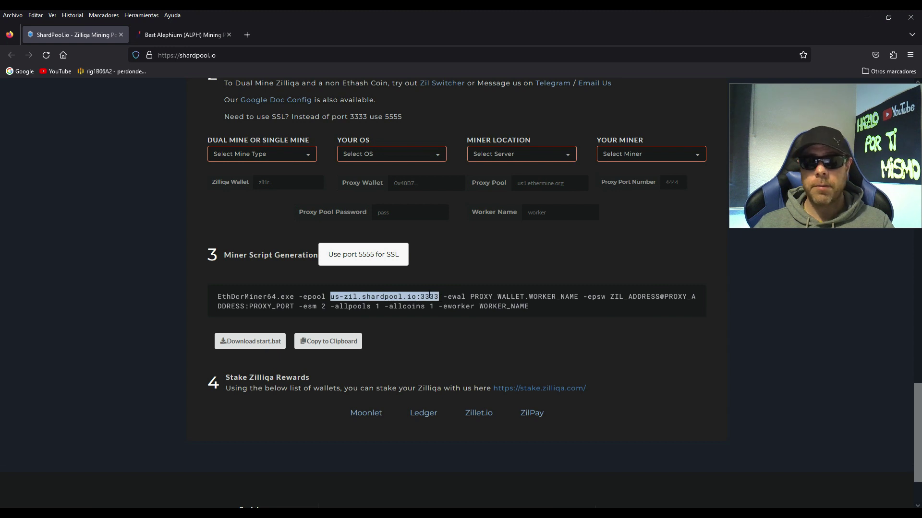
- Set the miner location to EU - Germany and copy the pool address eu1-zil.shardpool.io:3333 from the generated script
click(568, 154)
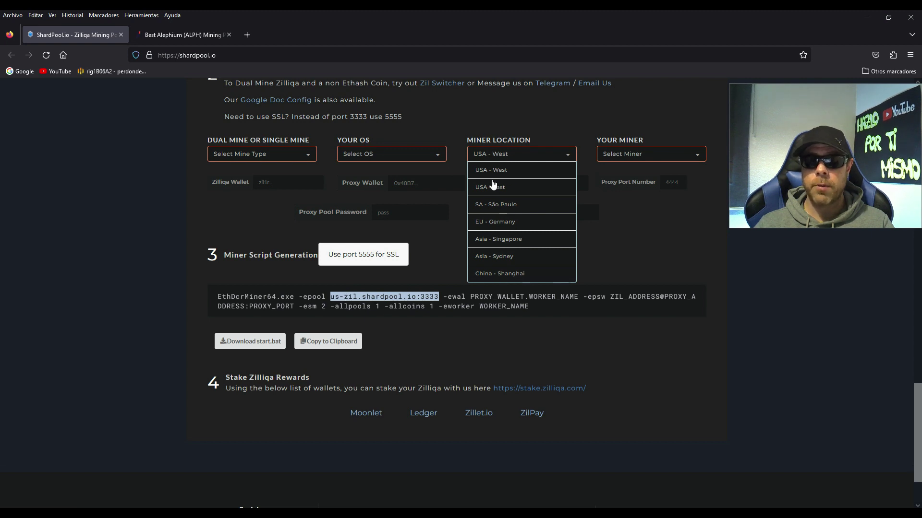
click(502, 223)
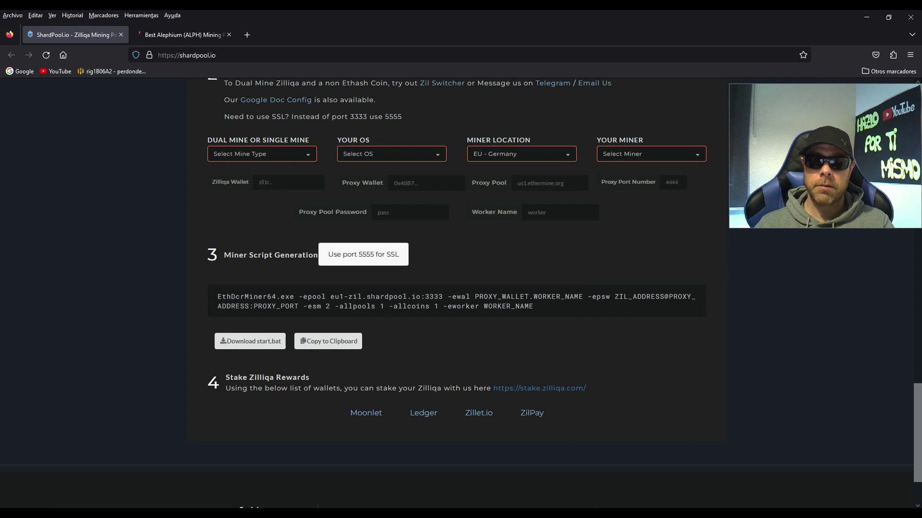
drag(331, 296, 442, 297)
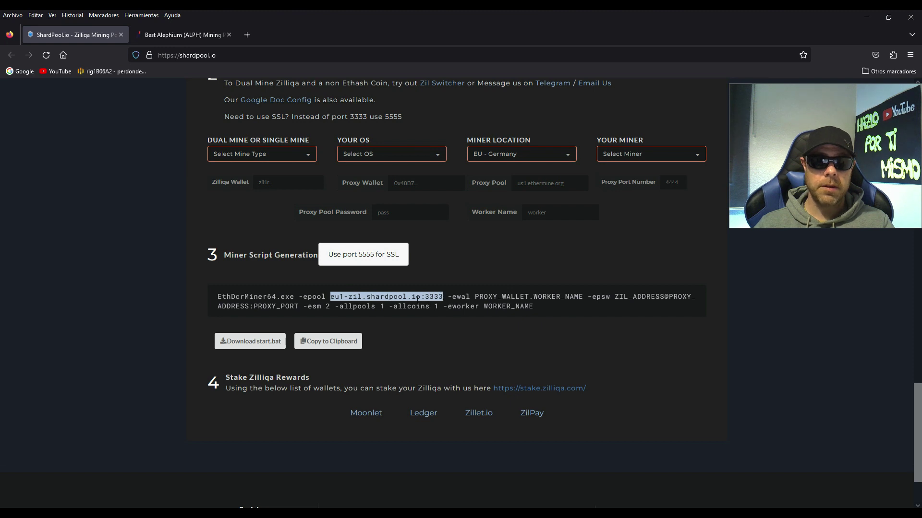
right_click(419, 296)
click(443, 305)
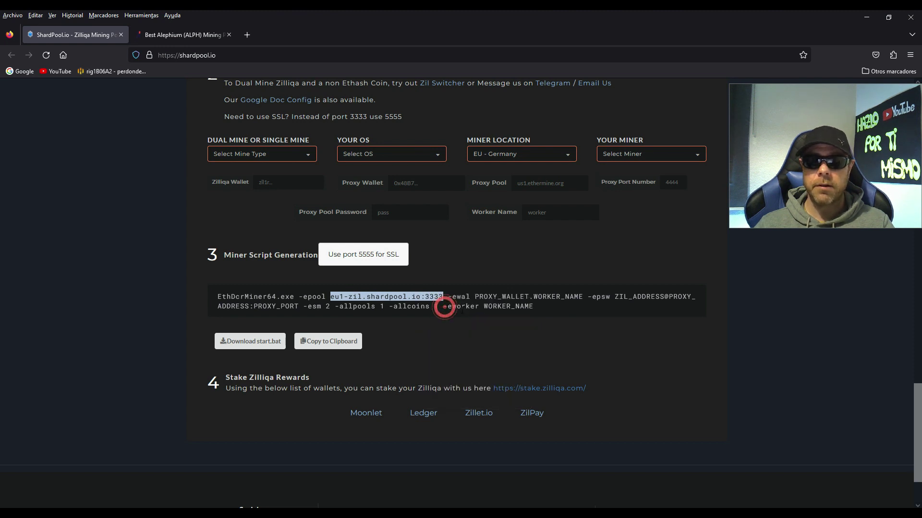
click(780, 308)
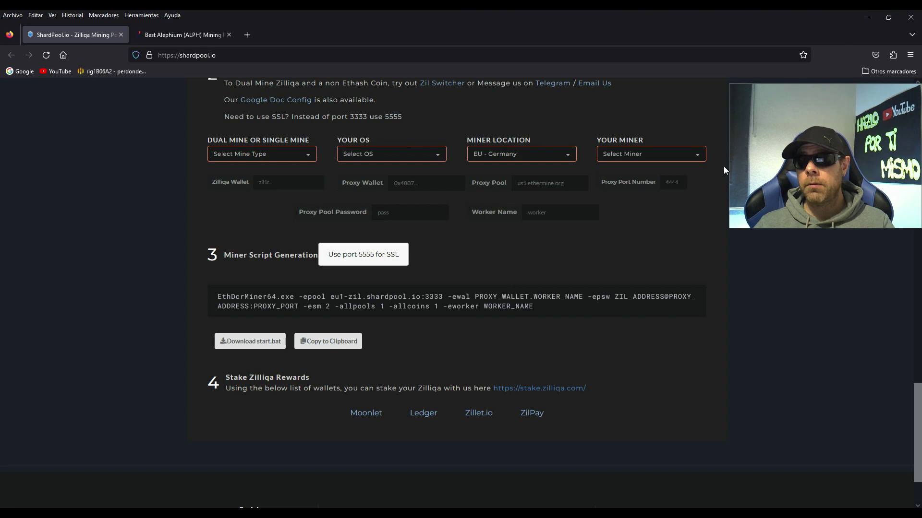
- Return to the alph+zil file in Notepad and replace the address after --zpool with the copied eu1-zil.shardpool.io:3333
scroll(626, 266, up, 10)
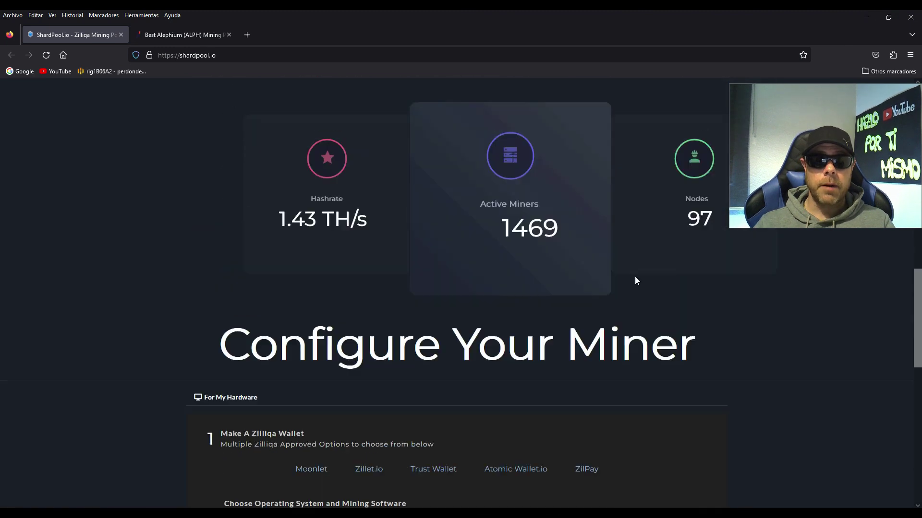
scroll(634, 281, up, 10)
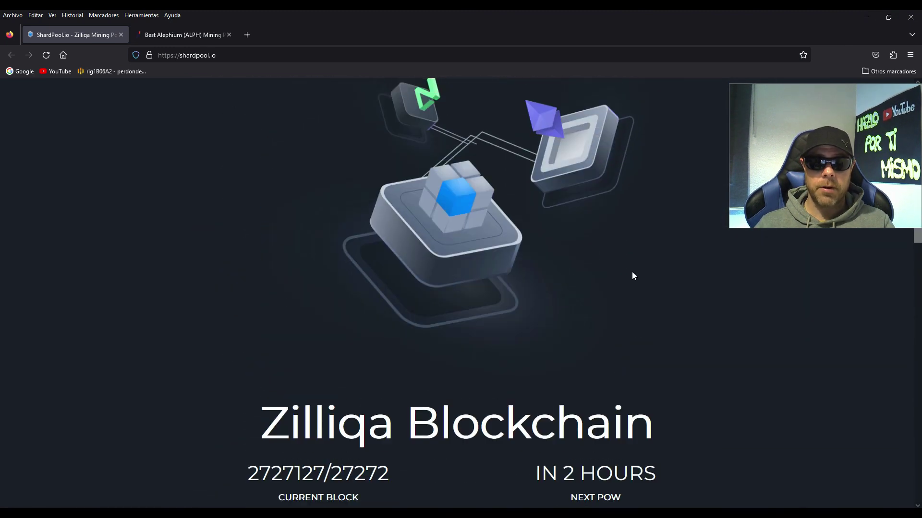
scroll(632, 276, up, 5)
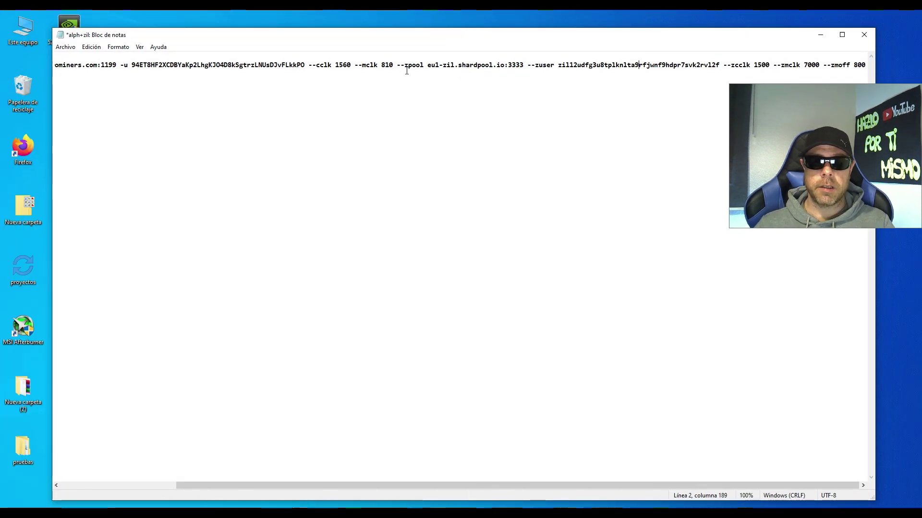
drag(428, 65, 525, 64)
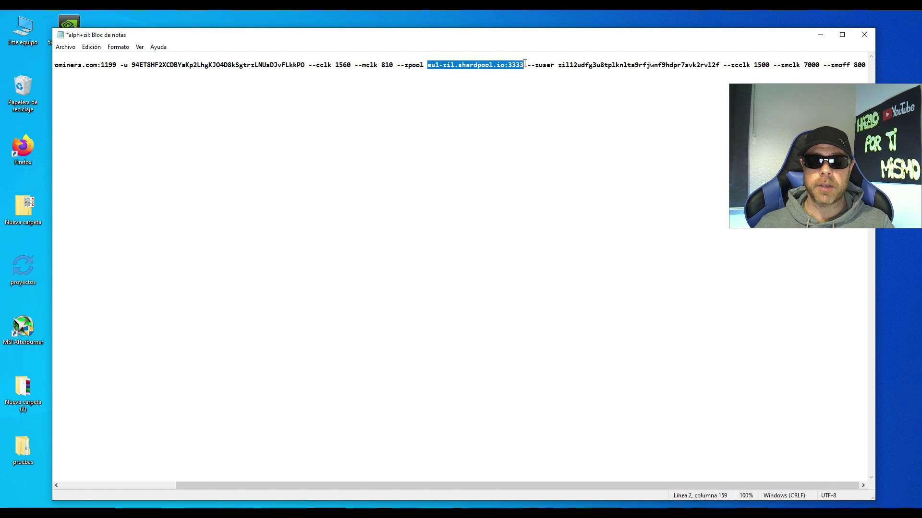
right_click(500, 68)
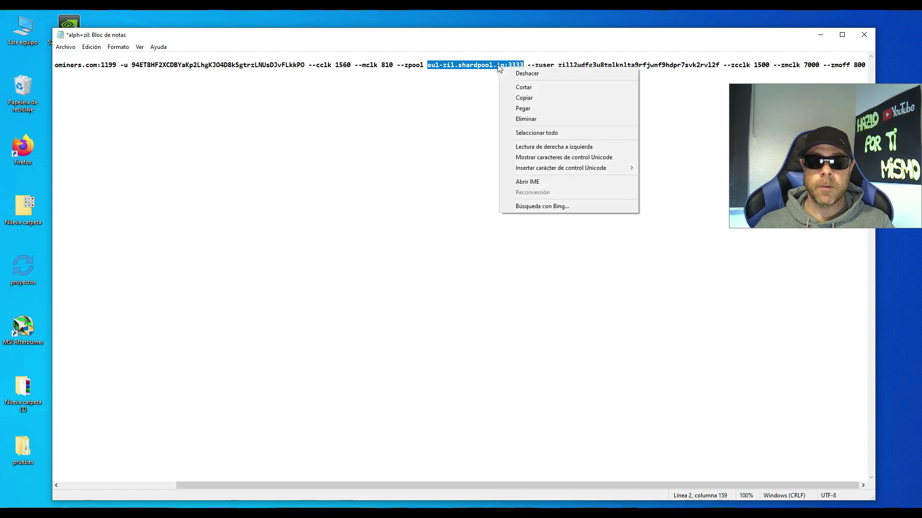
click(526, 109)
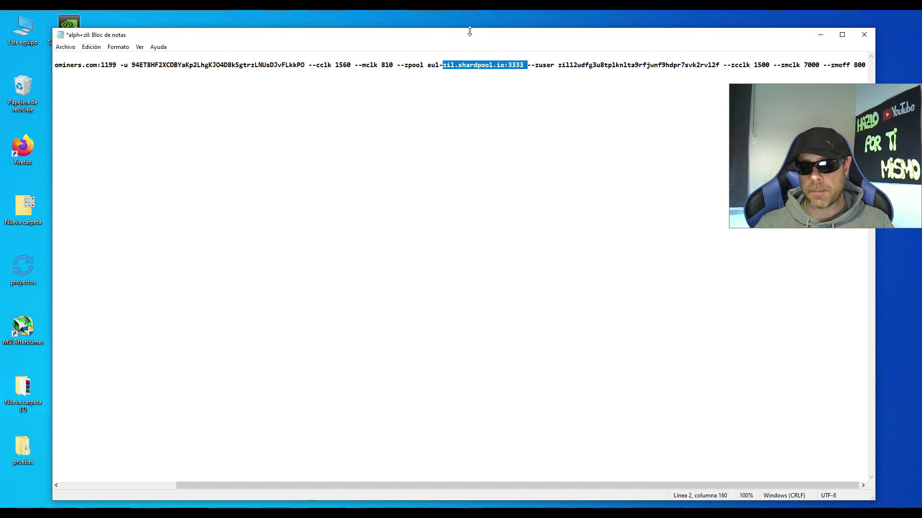
click(592, 102)
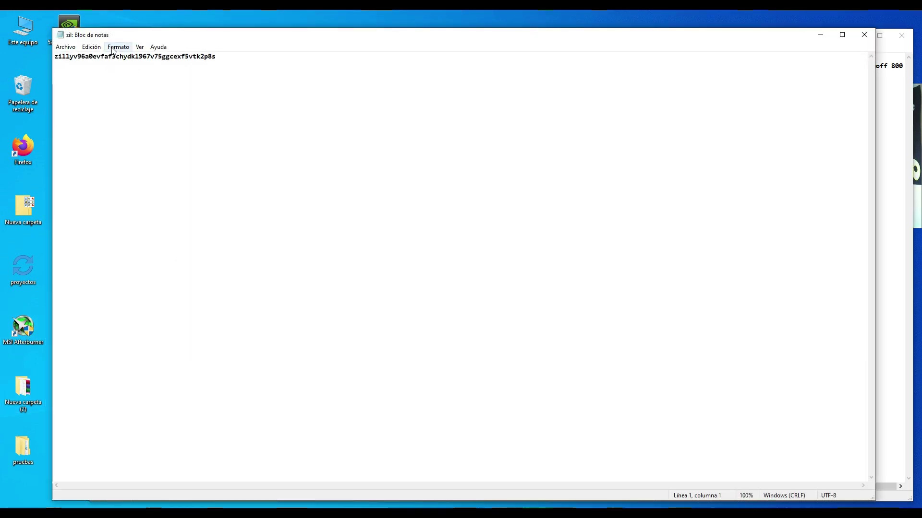
- Copy the Zilliqa wallet address from the zil text file and close that file
double_click(123, 56)
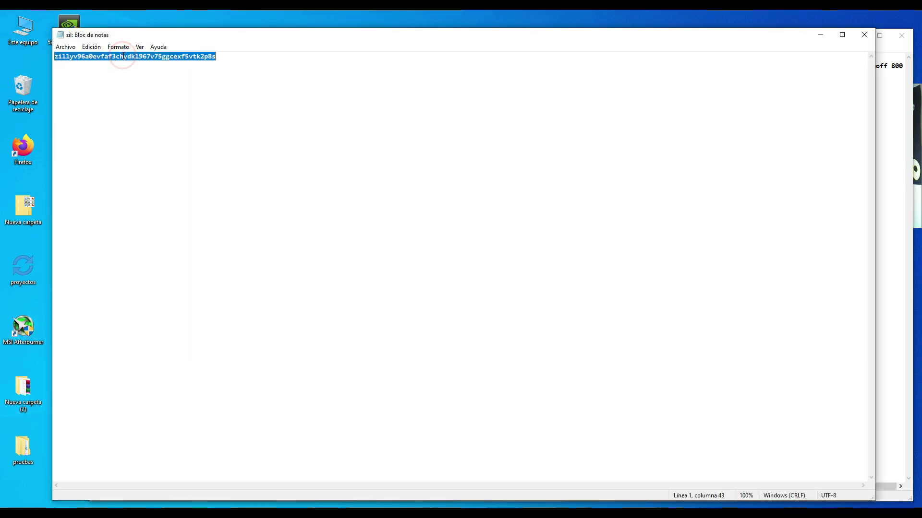
right_click(123, 56)
click(158, 85)
click(343, 95)
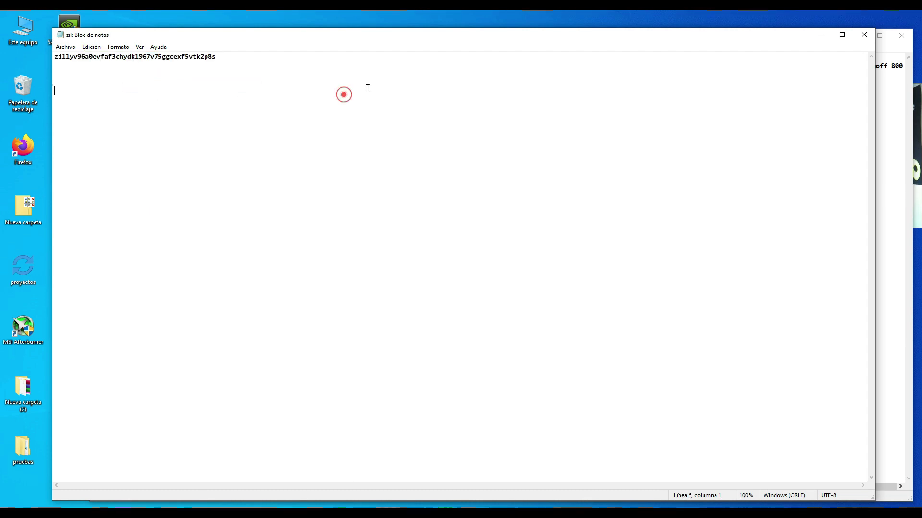
click(864, 35)
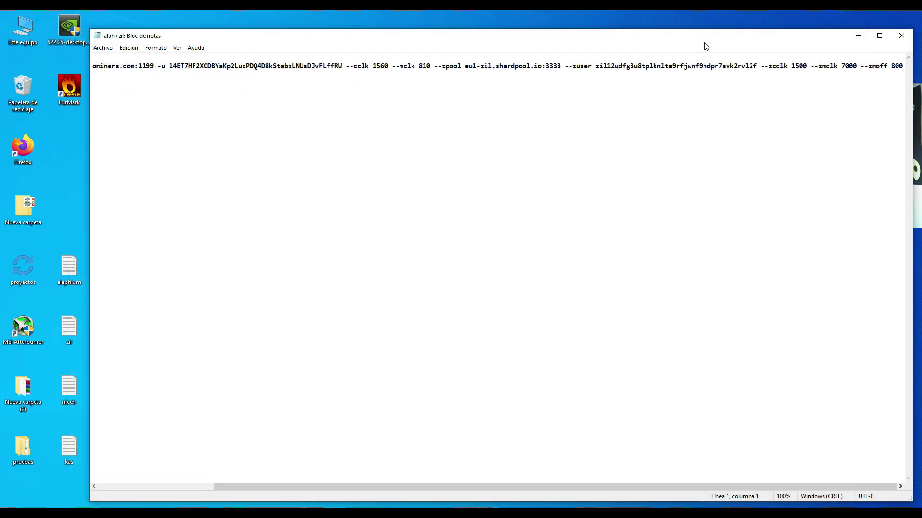
- Replace the wallet address after --zuser in the alph+zil file with the copied Zilliqa wallet address
drag(706, 37, 599, 46)
click(586, 98)
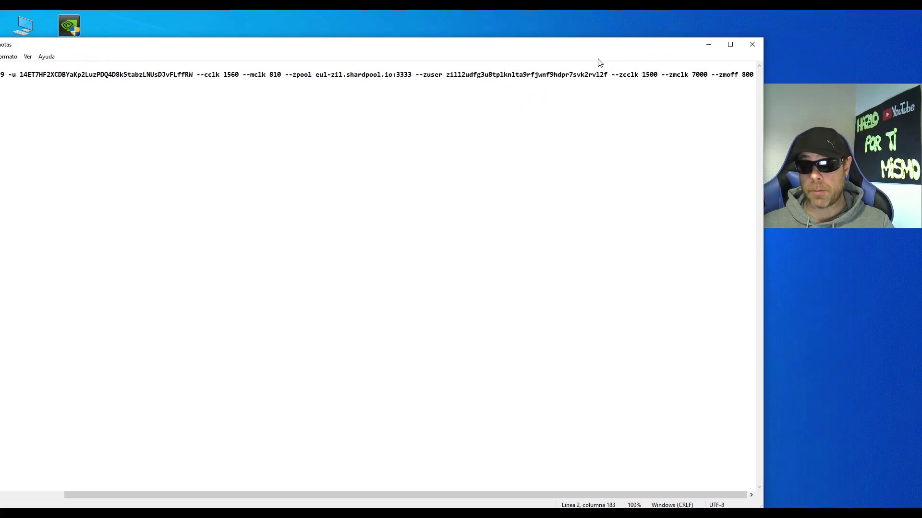
double_click(448, 74)
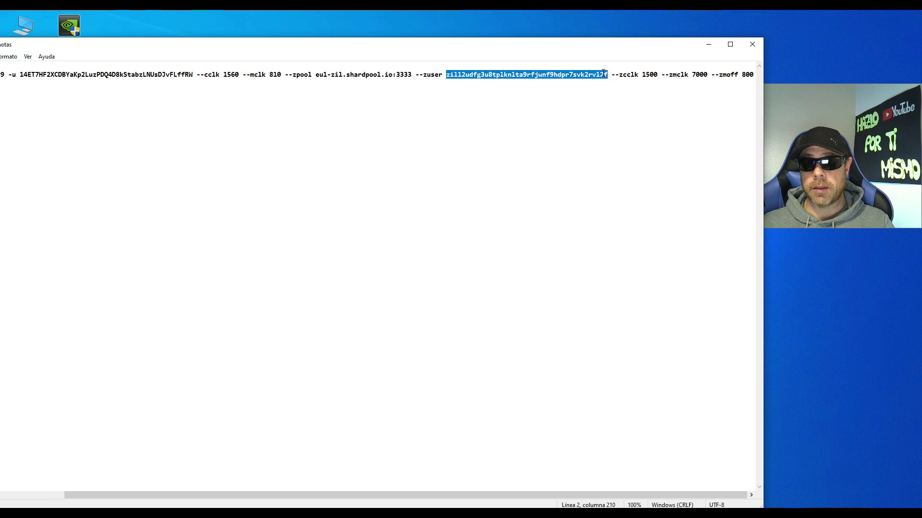
right_click(586, 77)
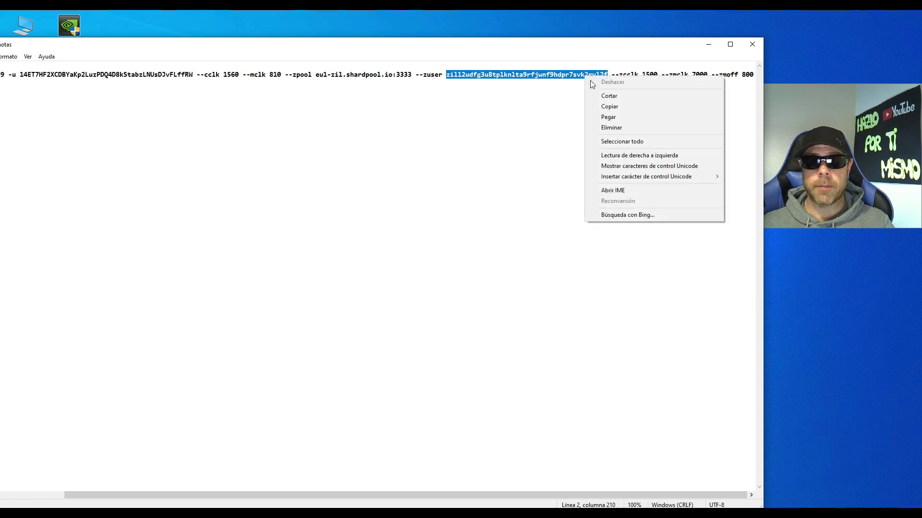
click(615, 118)
drag(581, 101, 585, 102)
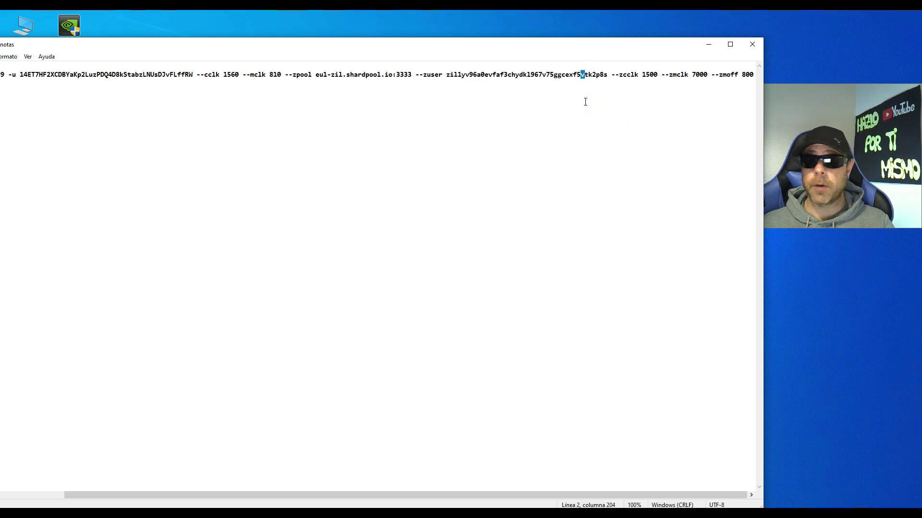
click(585, 102)
- Close the alph+zil file in Notepad and save its changes
drag(606, 43, 714, 42)
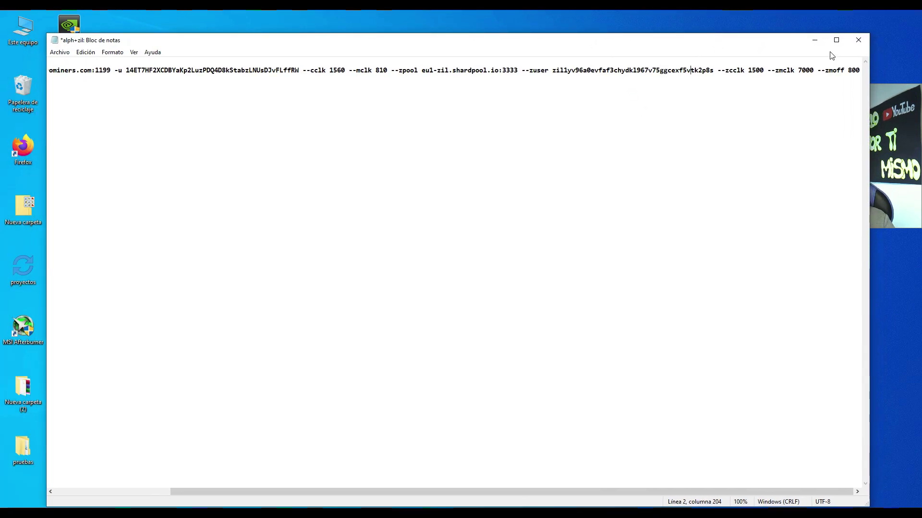
click(858, 40)
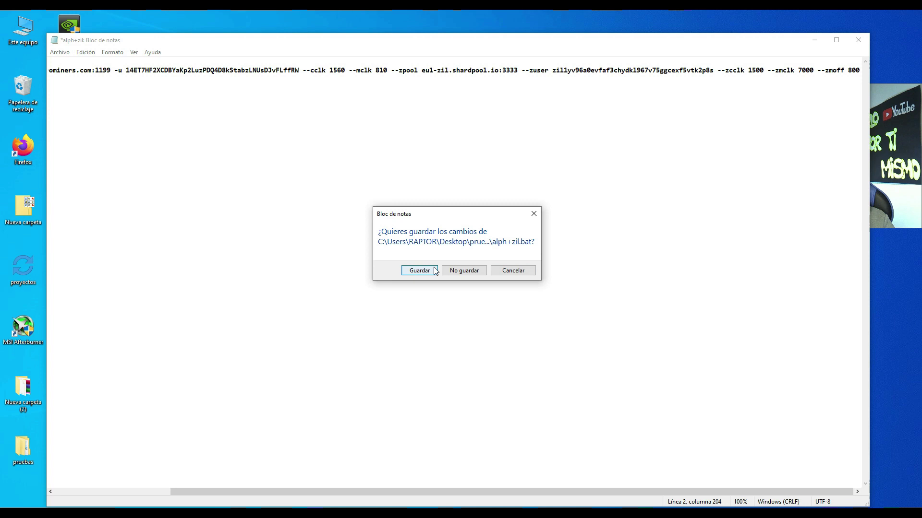
click(434, 270)
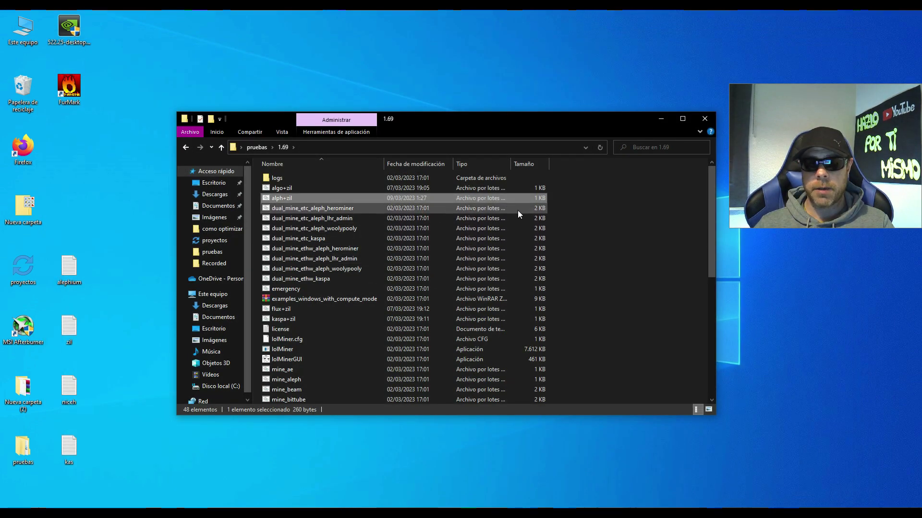
- Open MSI Afterburner and review the custom automatic fan speed curve in its properties
double_click(21, 331)
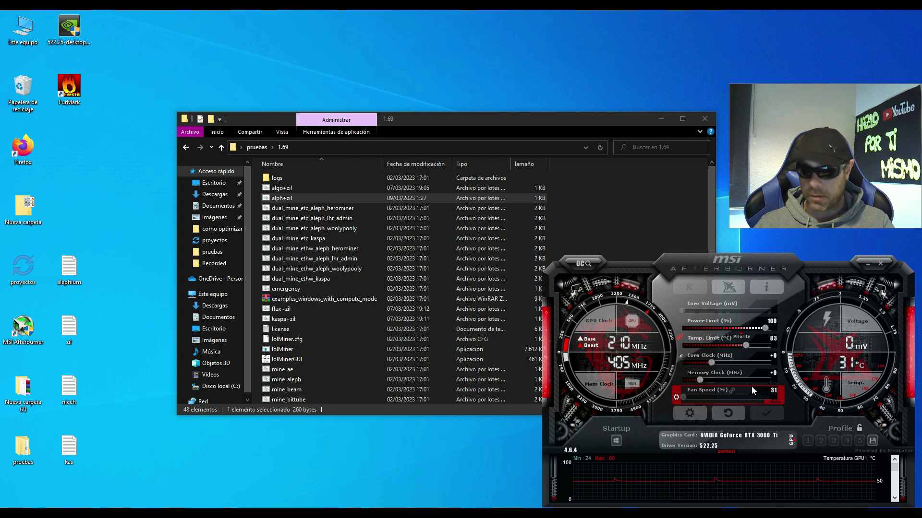
click(692, 414)
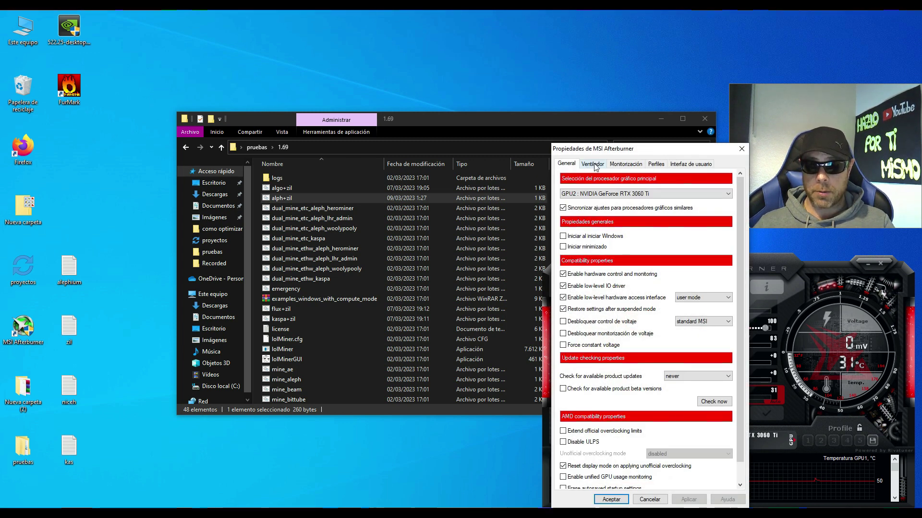
click(594, 165)
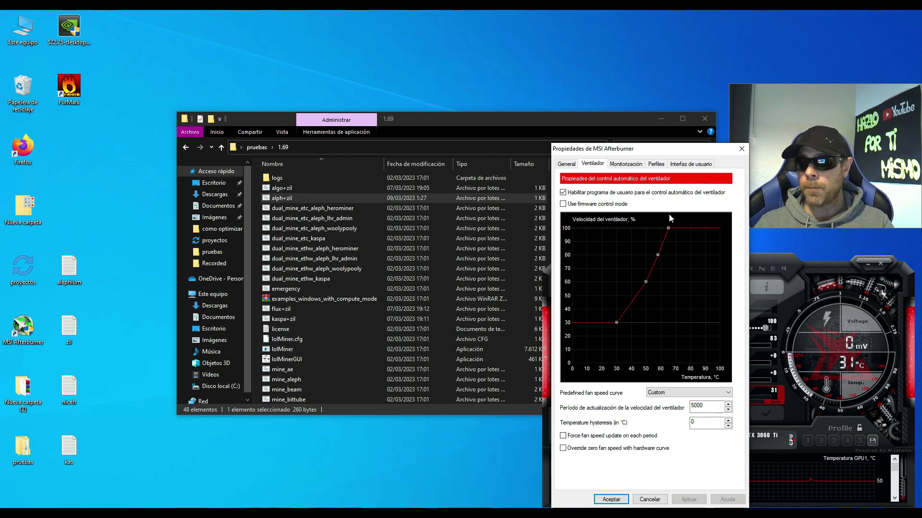
click(617, 502)
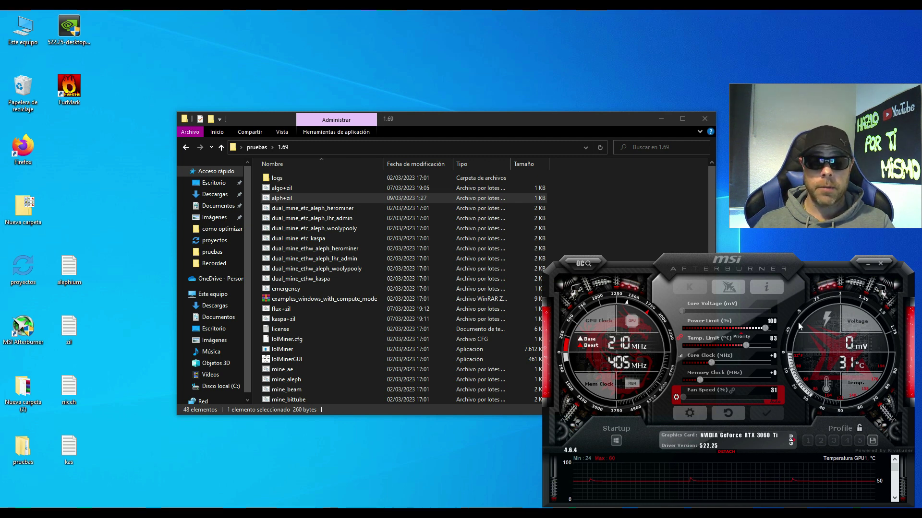
- Set the lolMiner application in the 1.69 folder to always run as administrator and apply the change
click(564, 116)
drag(559, 120, 419, 44)
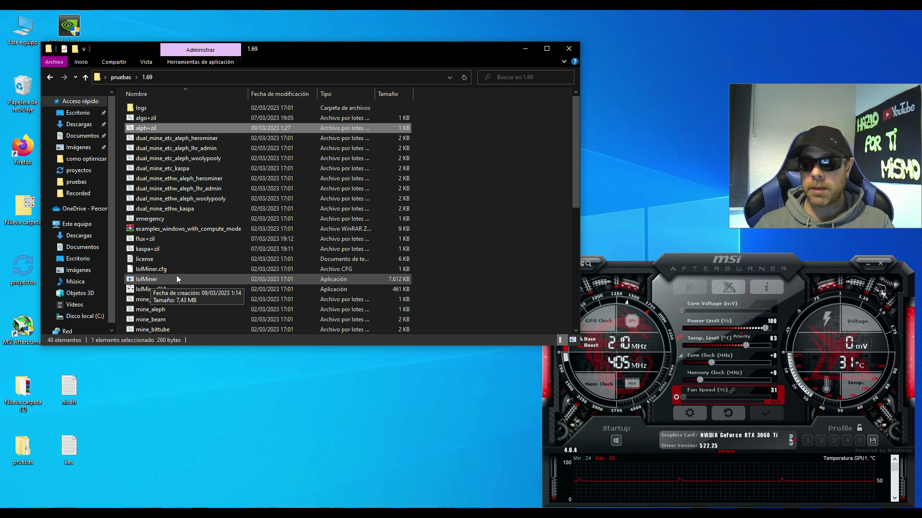
click(716, 265)
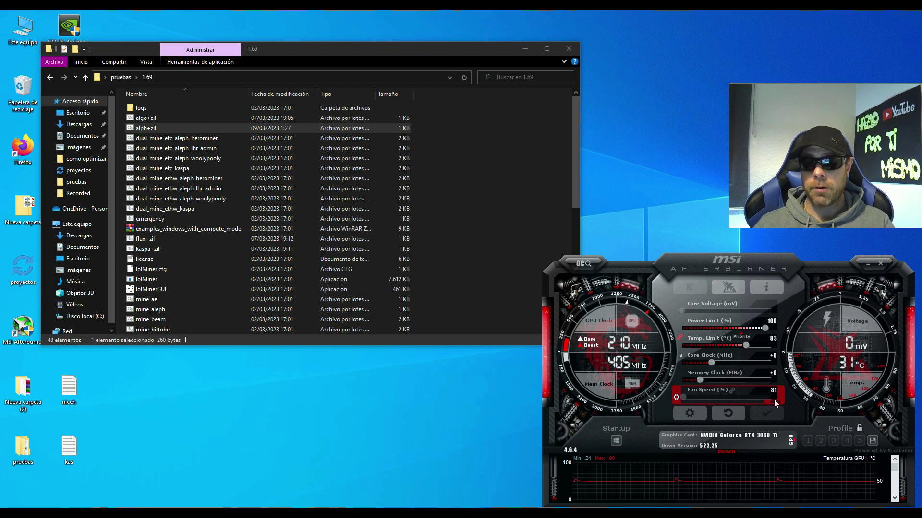
click(331, 48)
click(159, 280)
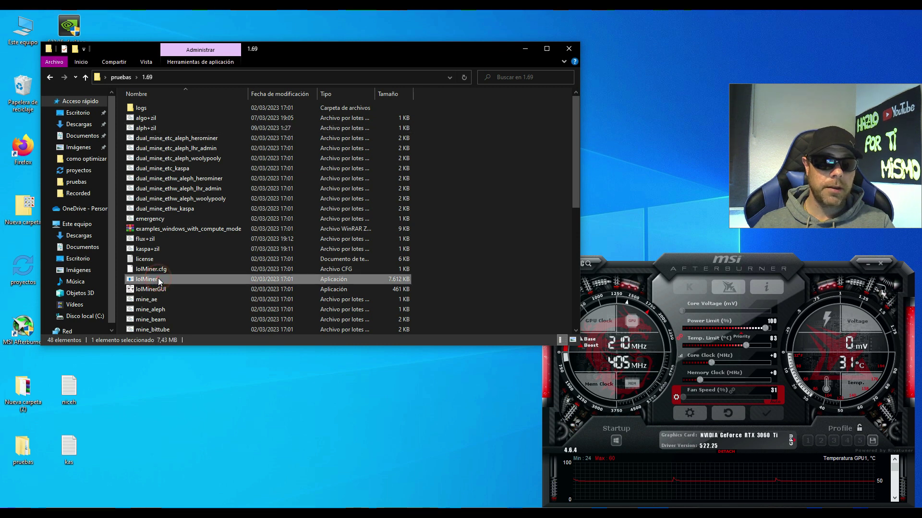
right_click(204, 277)
click(227, 270)
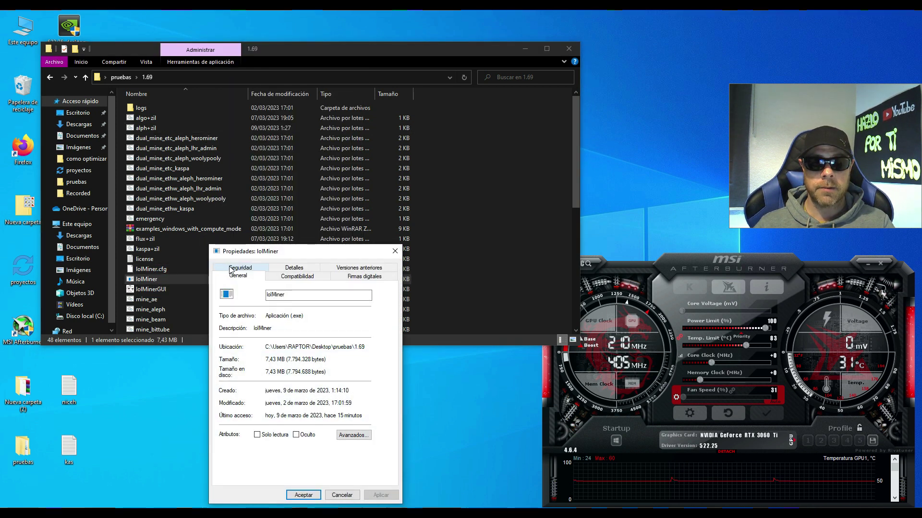
click(297, 276)
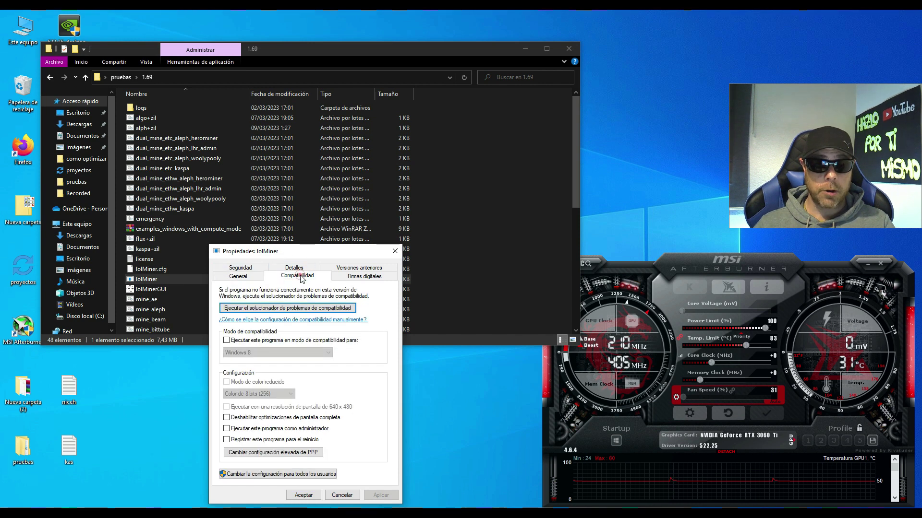
click(226, 428)
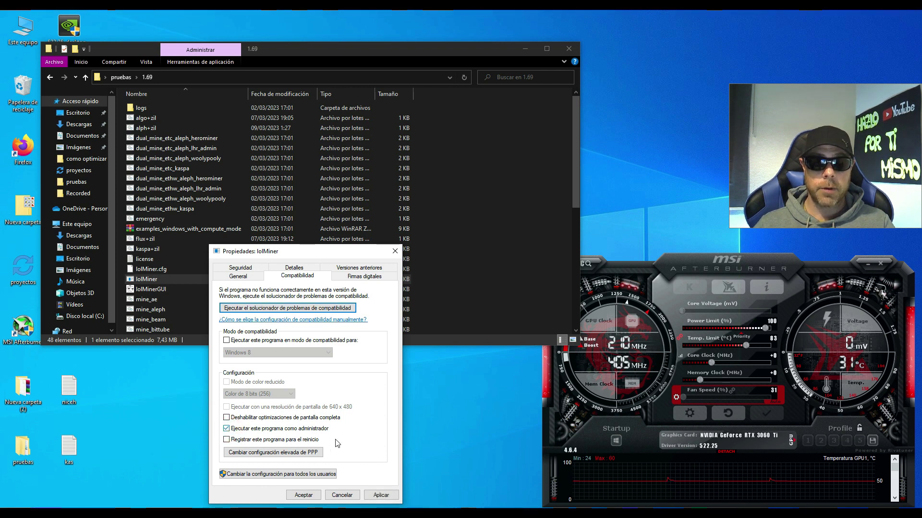
click(378, 495)
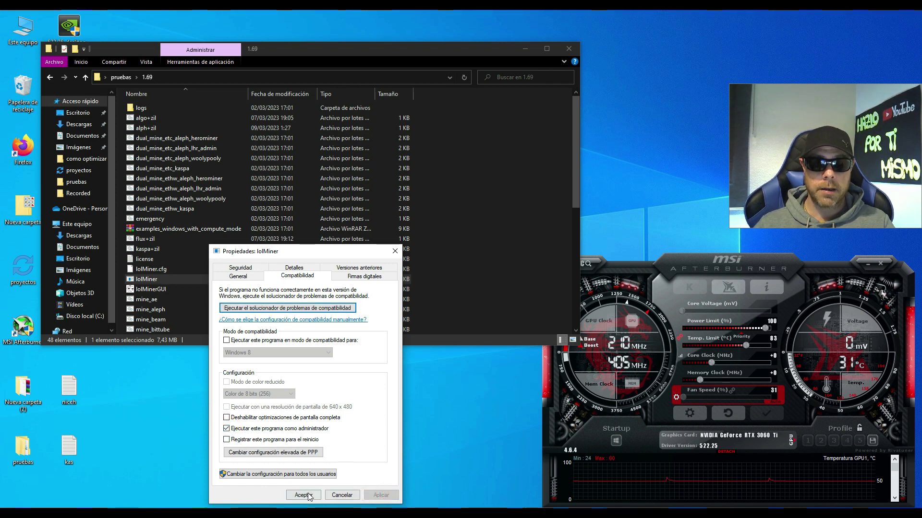
click(303, 495)
- Set the zilminer application at the end of the 1.69 folder to always run as administrator
mouse_move(374, 49)
mouse_down()
mouse_move(379, 37)
mouse_move(364, 35)
mouse_up()
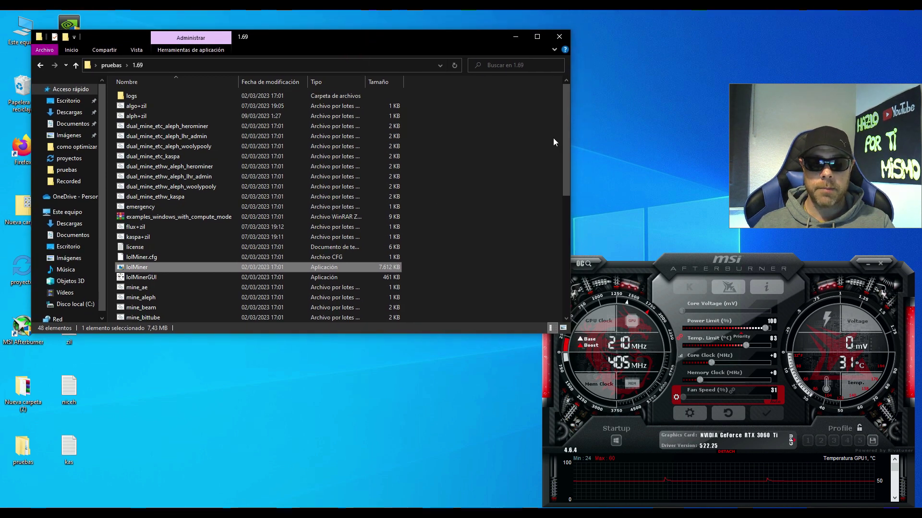
drag(567, 125, 566, 262)
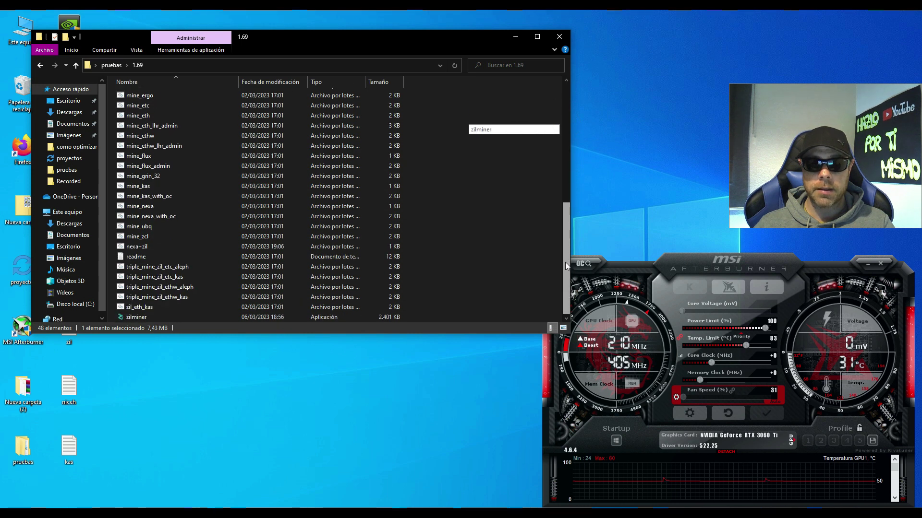
click(140, 319)
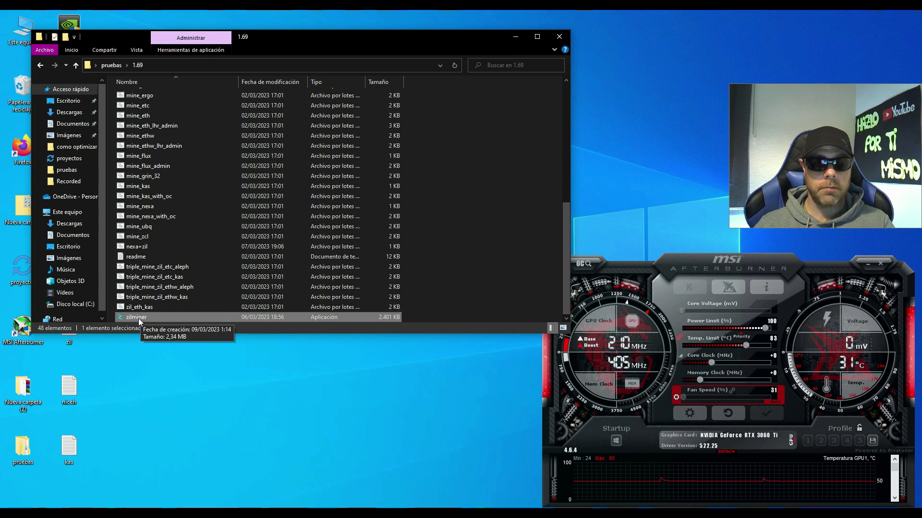
right_click(182, 317)
click(203, 309)
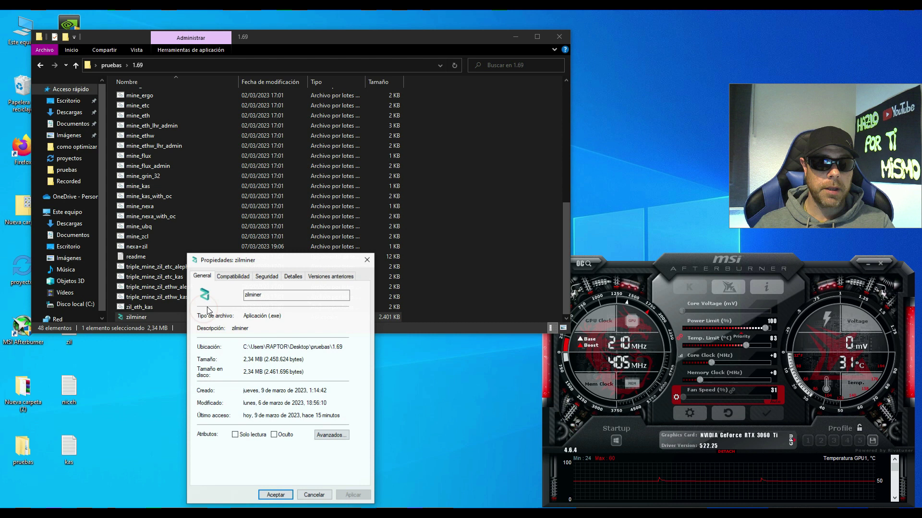
click(233, 276)
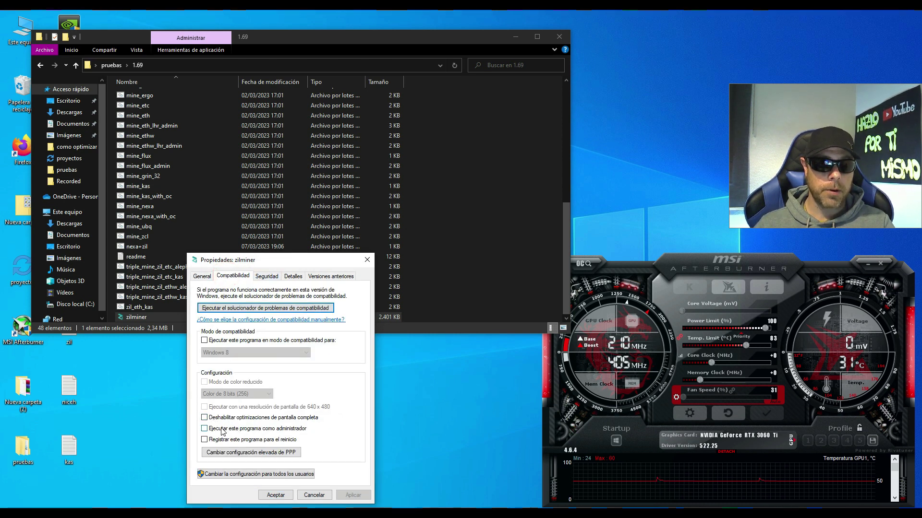
click(205, 429)
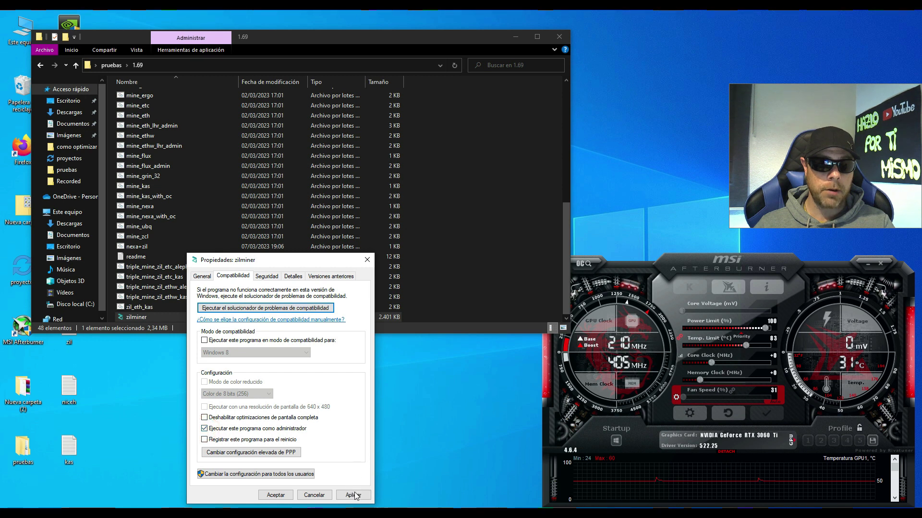
click(353, 495)
click(298, 495)
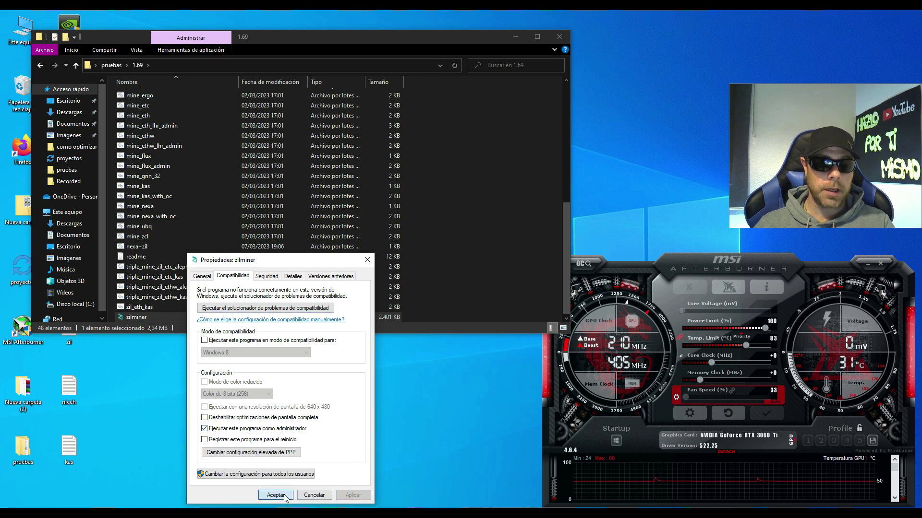
- Run the alph+zil batch file from the 1.69 folder and enlarge the zilminer console window to nearly full screen height
drag(568, 217, 570, 89)
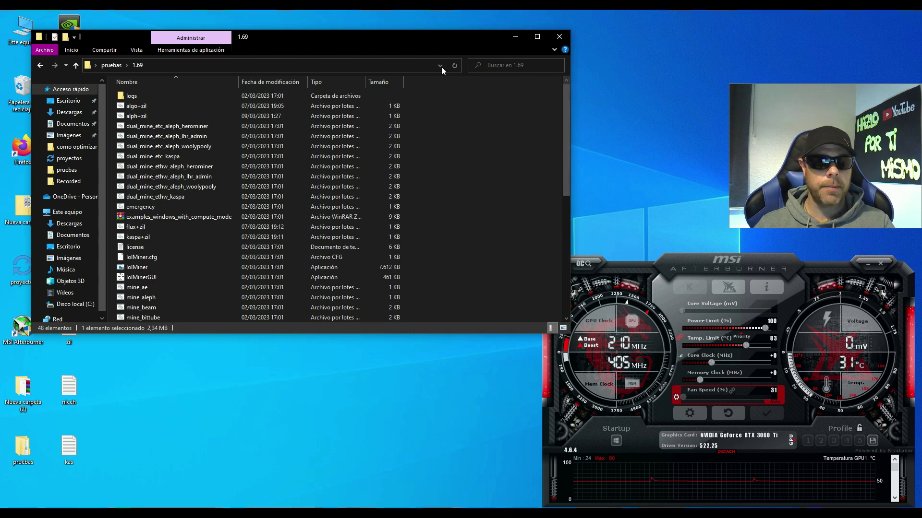
click(582, 153)
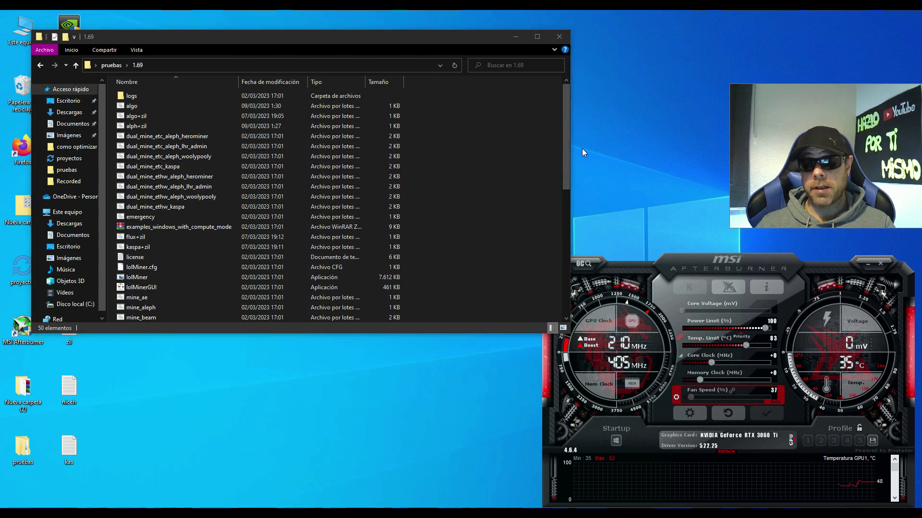
click(512, 288)
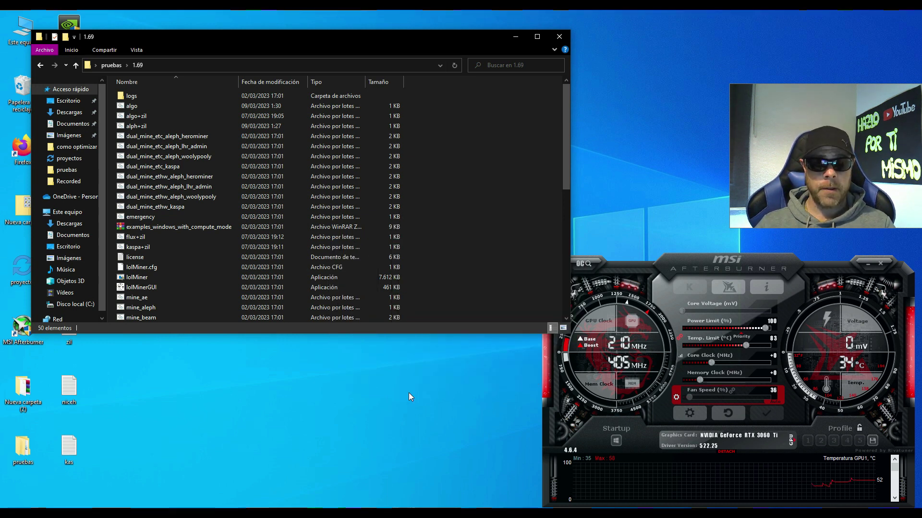
click(150, 117)
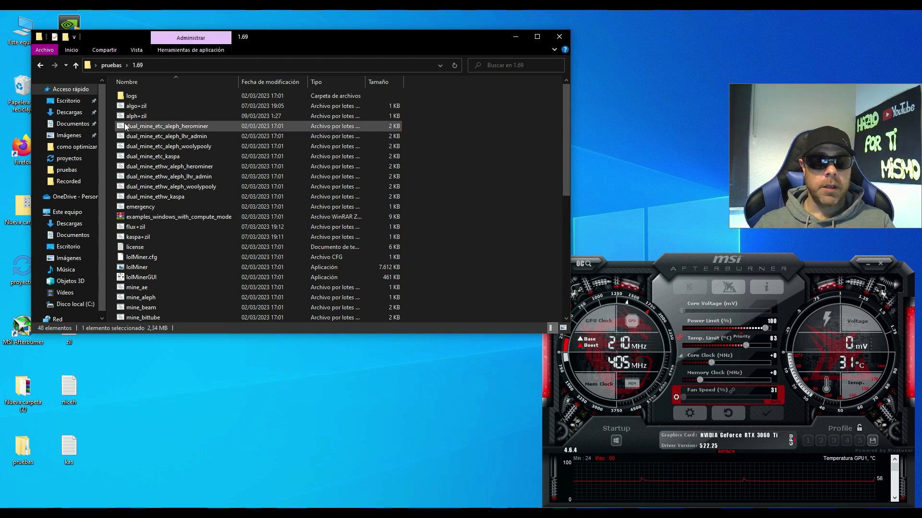
double_click(154, 116)
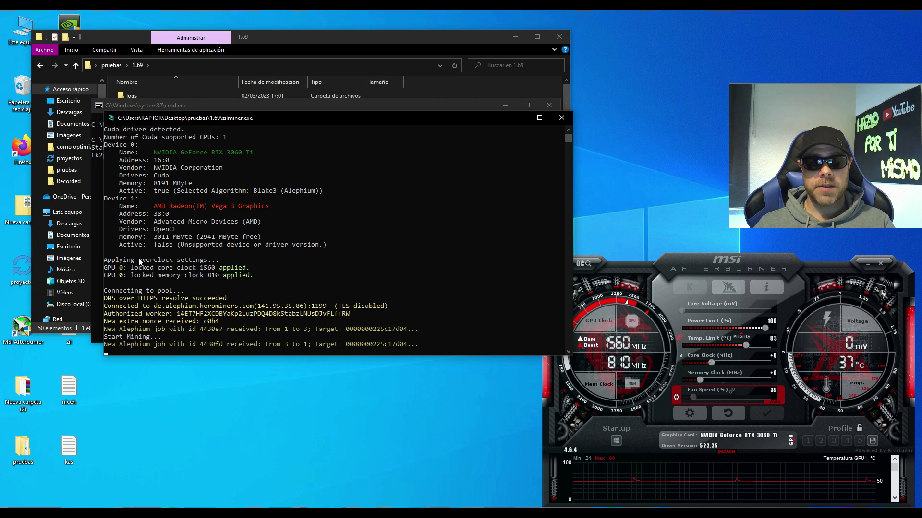
drag(361, 120, 316, 29)
drag(294, 265, 272, 507)
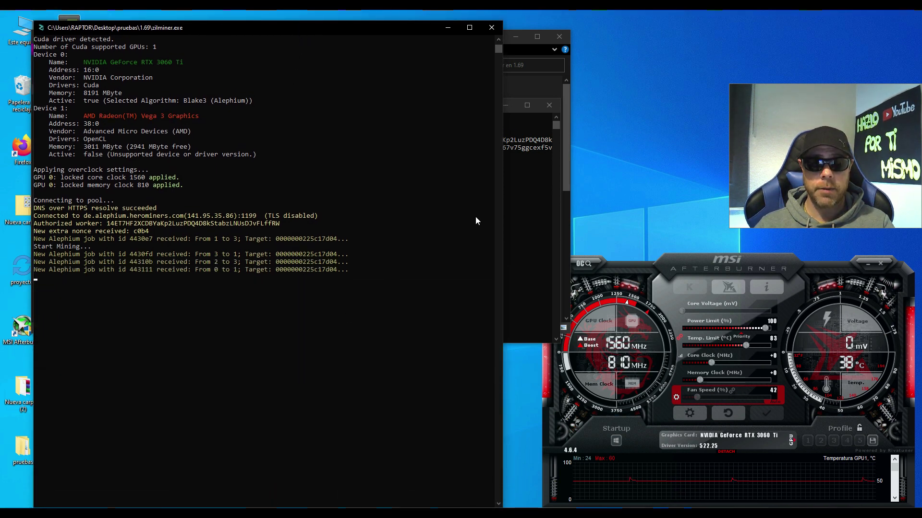